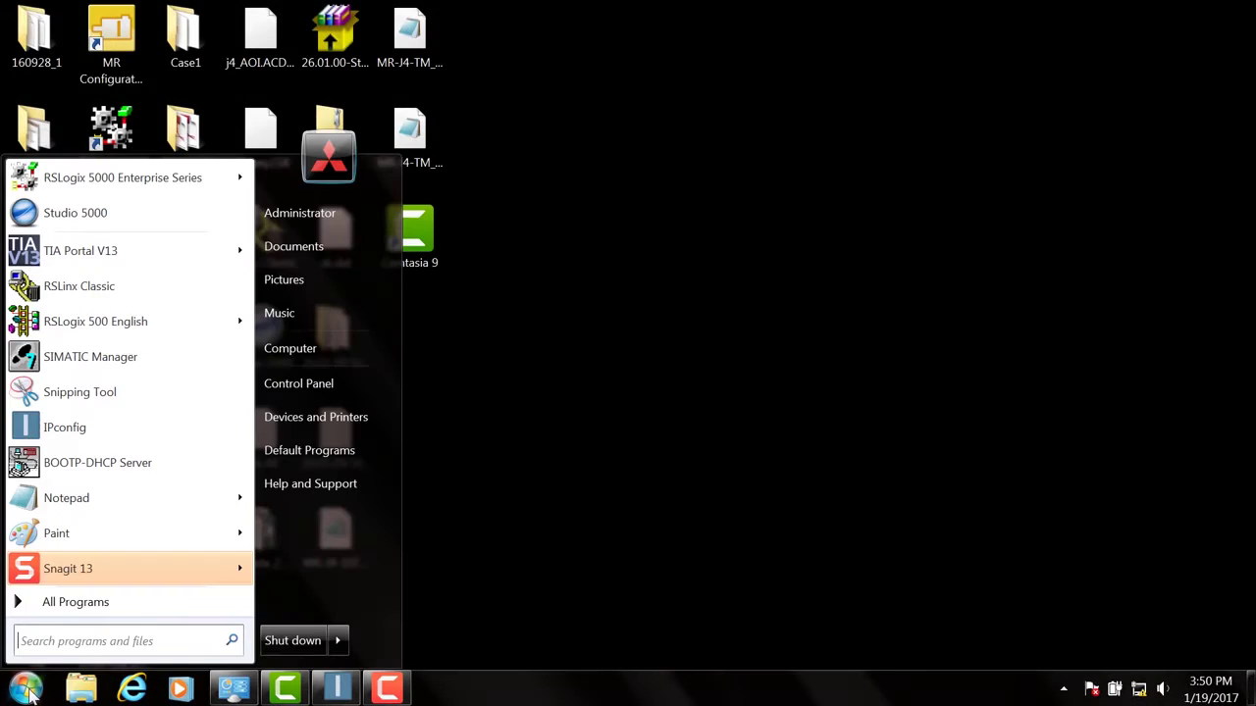
- Launch the EDS Hardware Installation Tool from the Rockwell Software > RSLinx > Tools folder
click(75, 602)
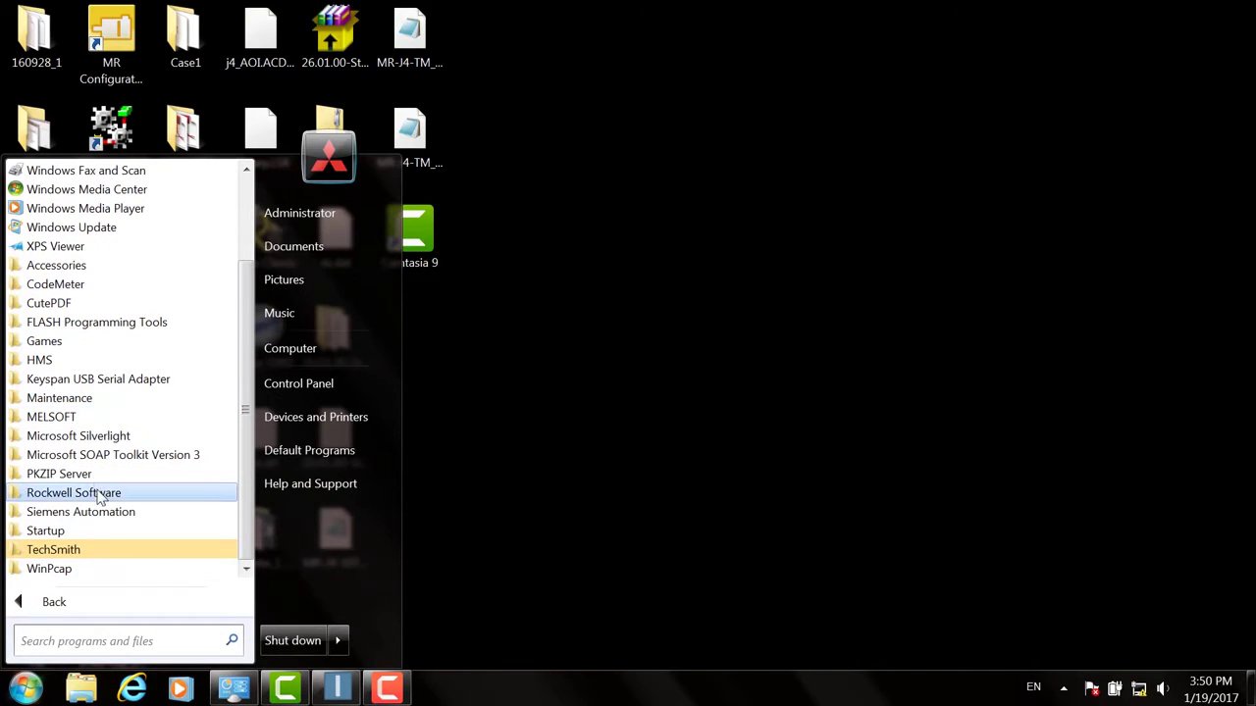
click(101, 497)
click(82, 512)
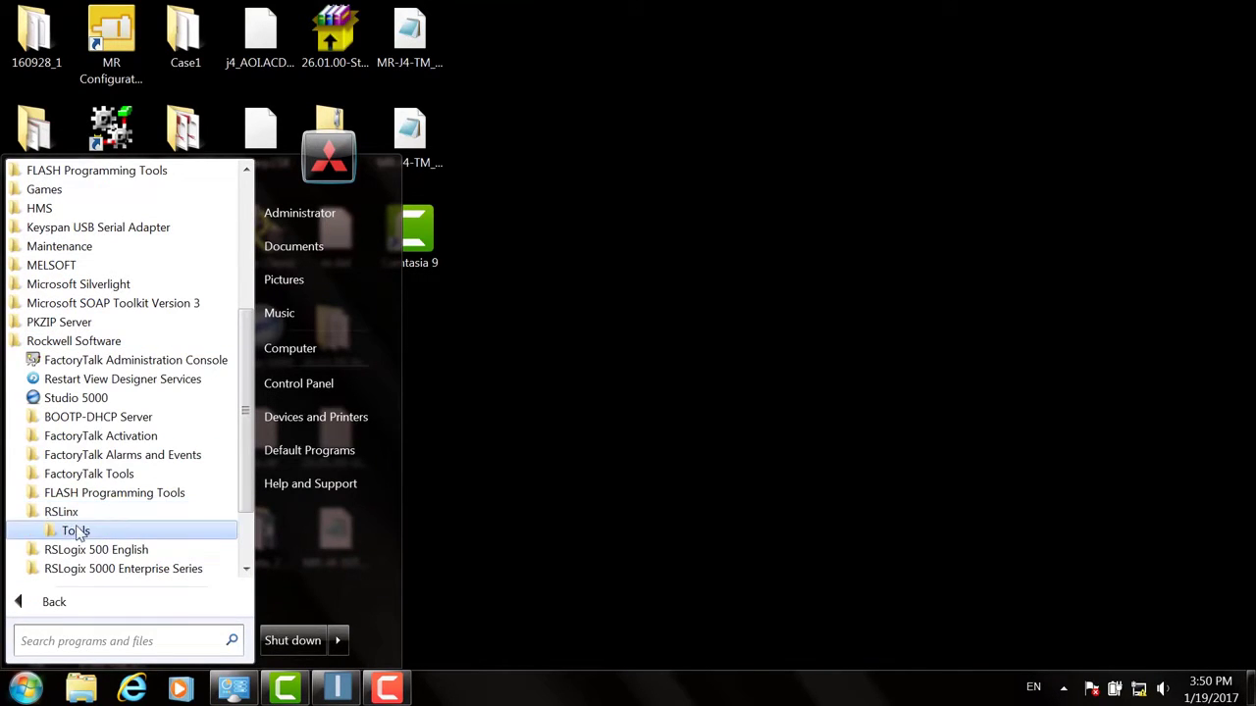
click(78, 531)
click(93, 551)
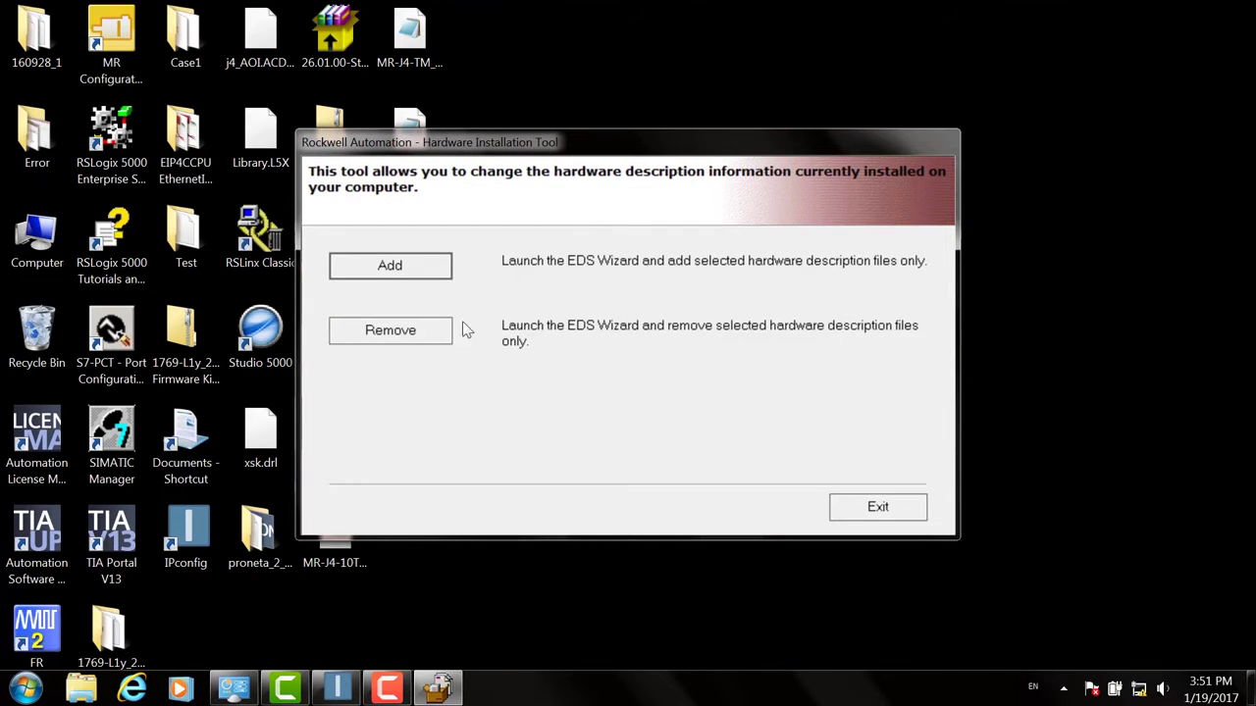
- Add the MR-J4-TM EthernetIP EDS file folder as a directory and test its EDS files
click(420, 272)
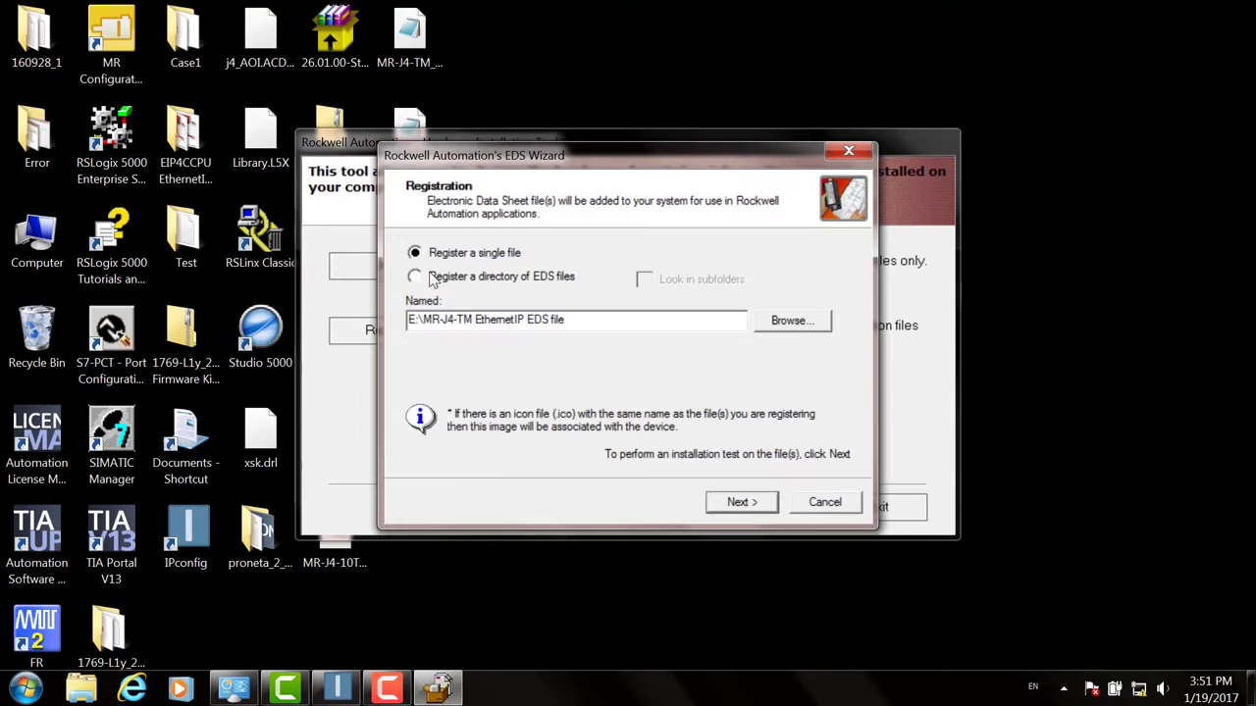
click(447, 278)
click(776, 328)
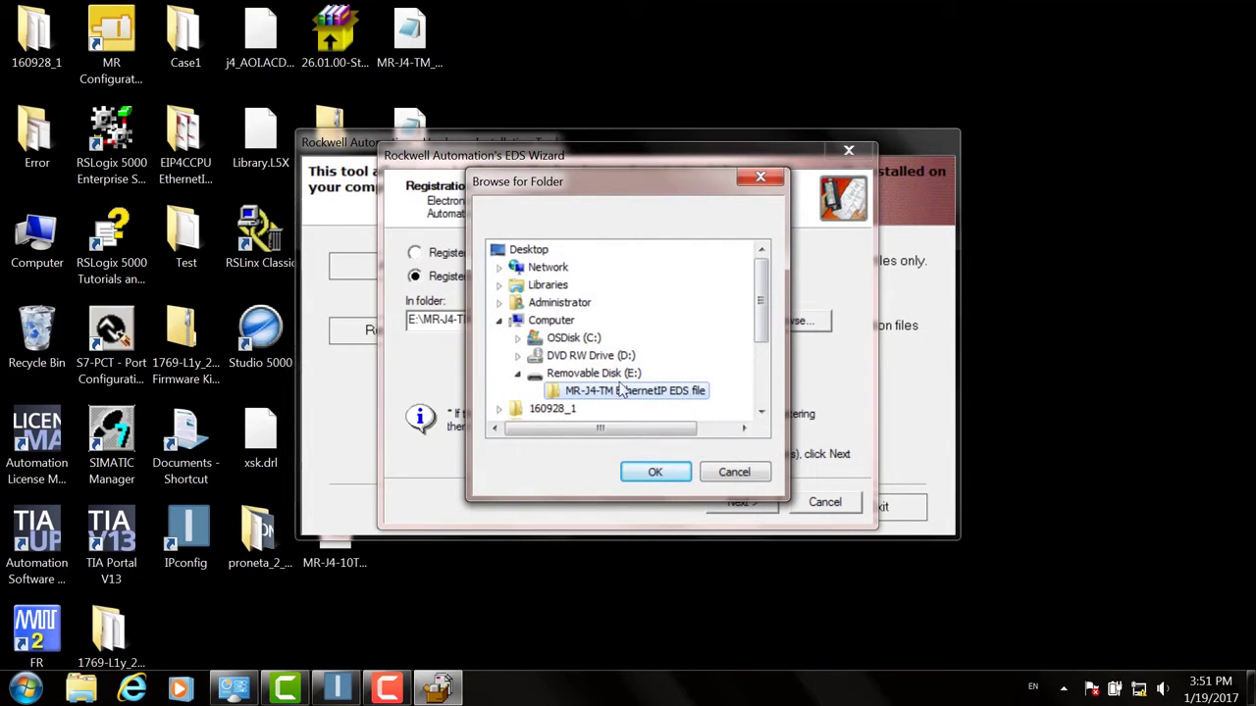
click(655, 471)
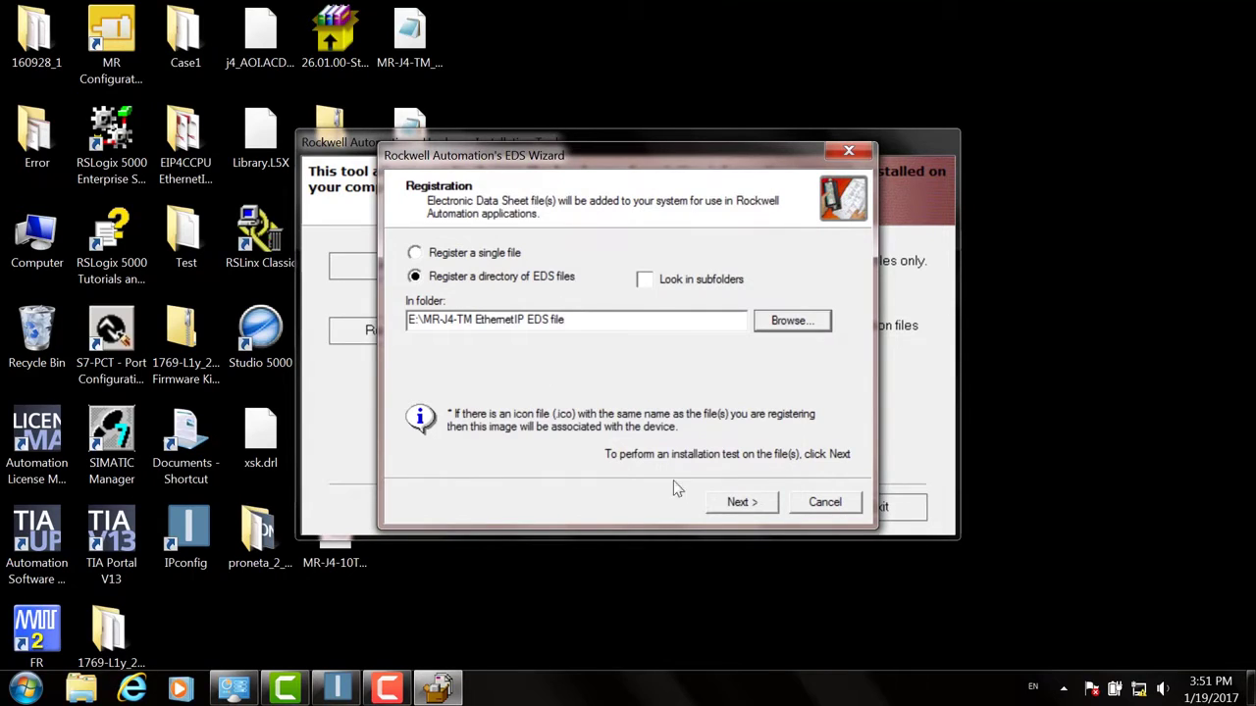
click(739, 503)
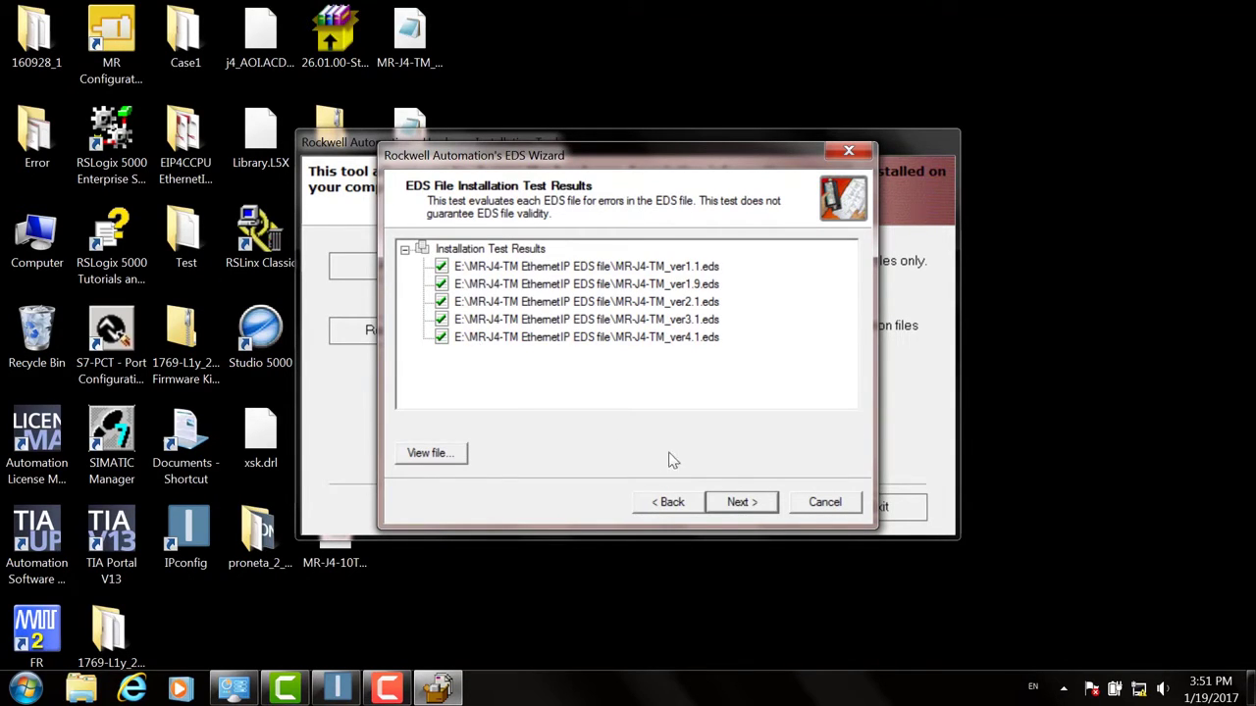
click(756, 506)
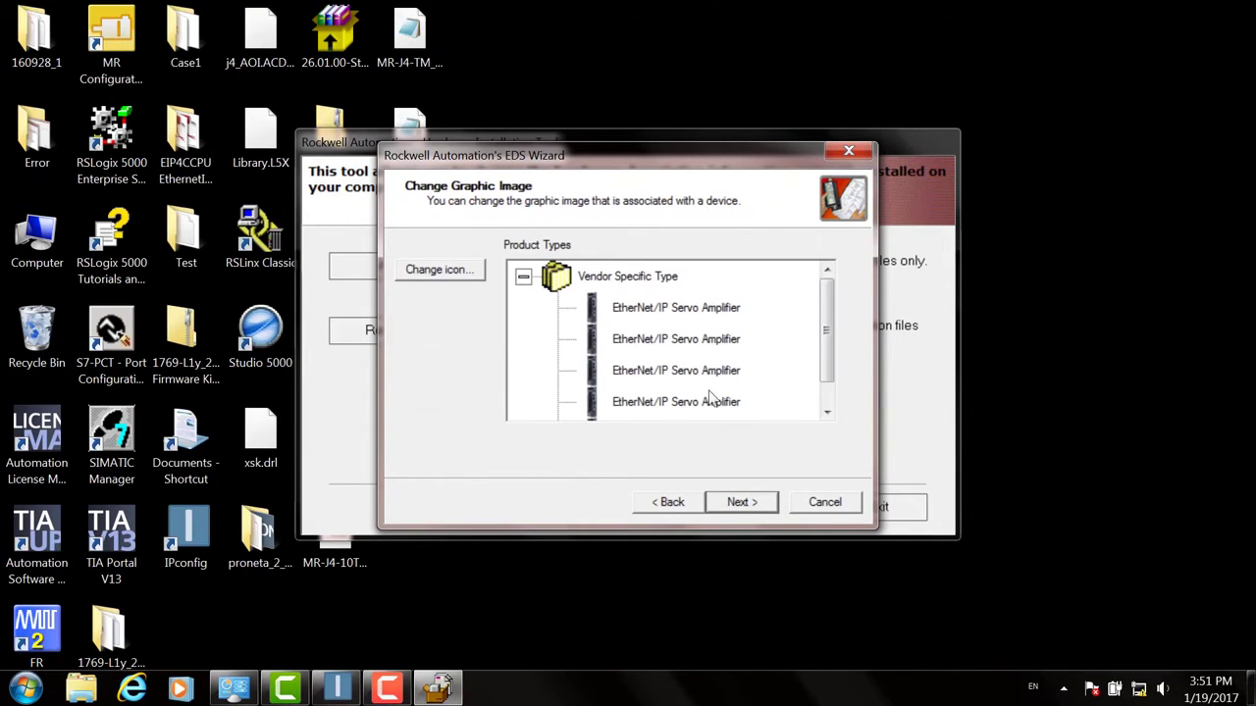
- Keep the default device images, register the five servo amplifiers, and exit the tool
scroll(824, 390, down, 2)
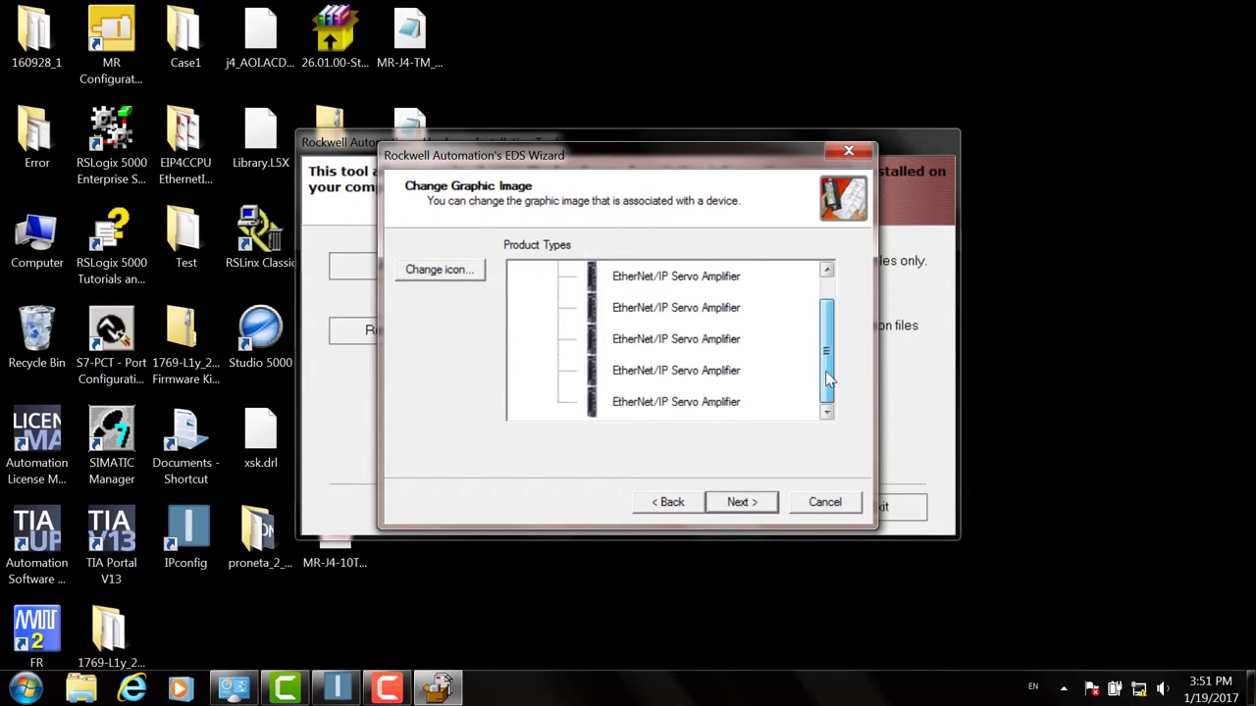
click(752, 504)
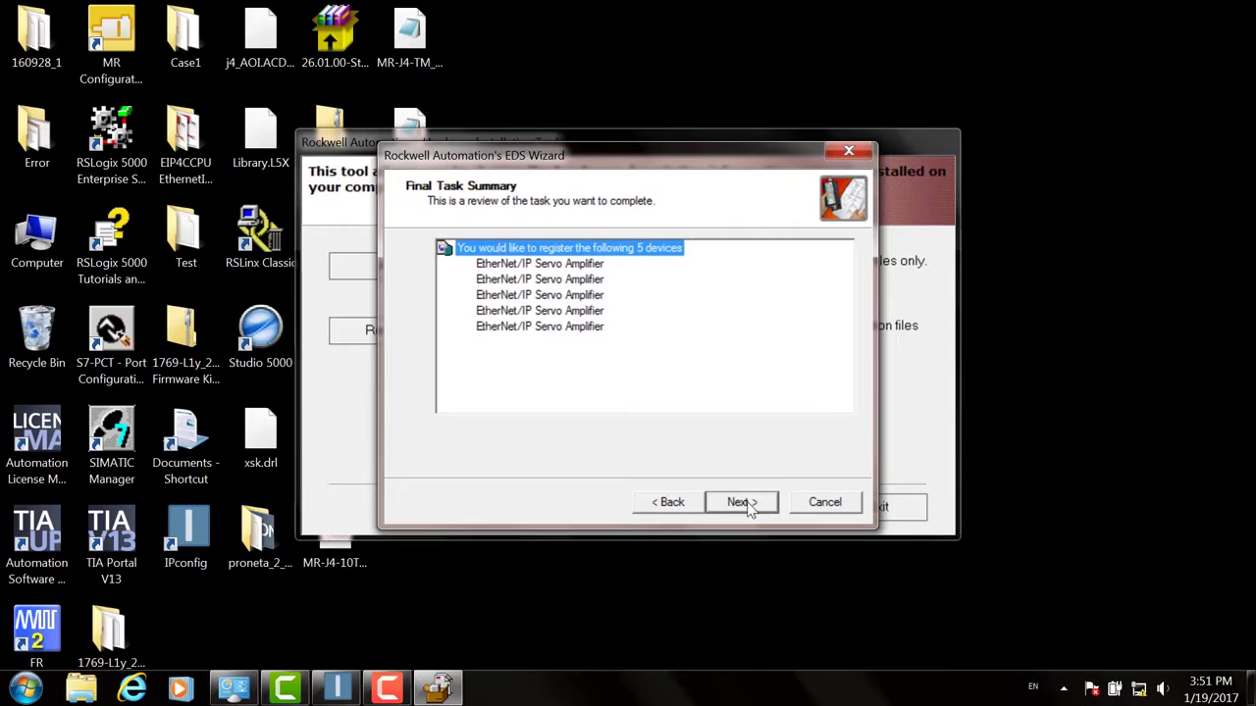
click(736, 504)
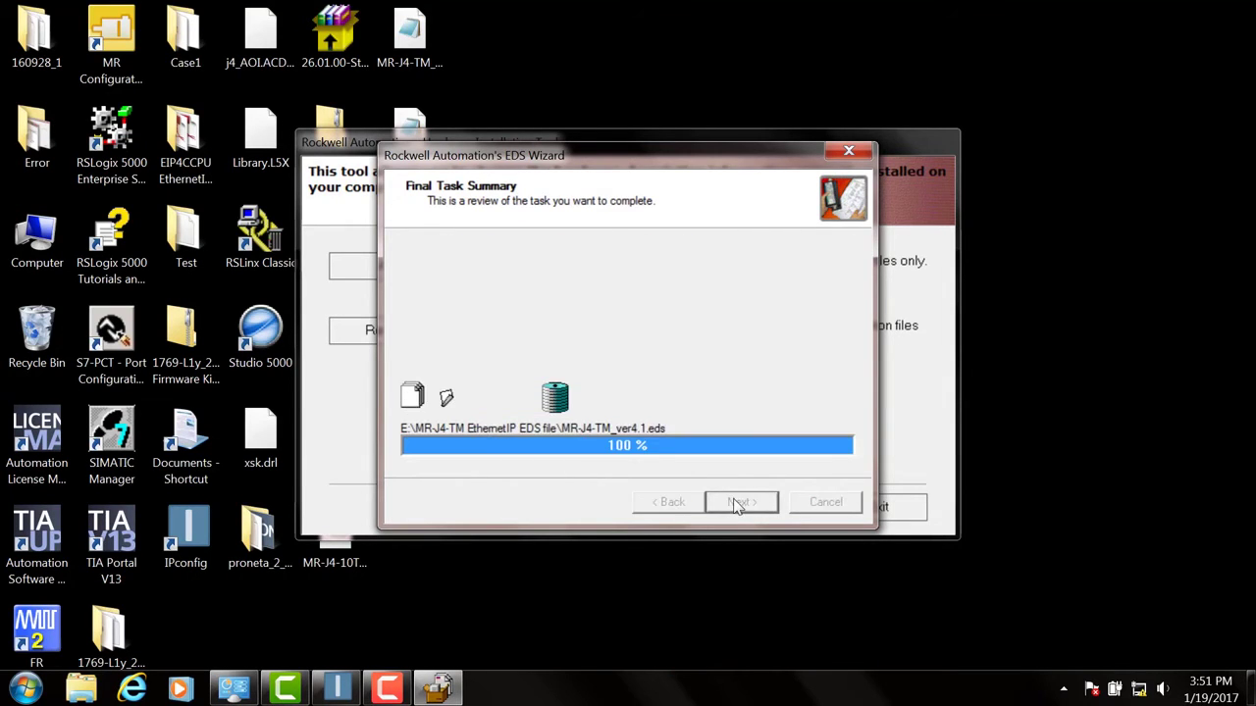
click(743, 502)
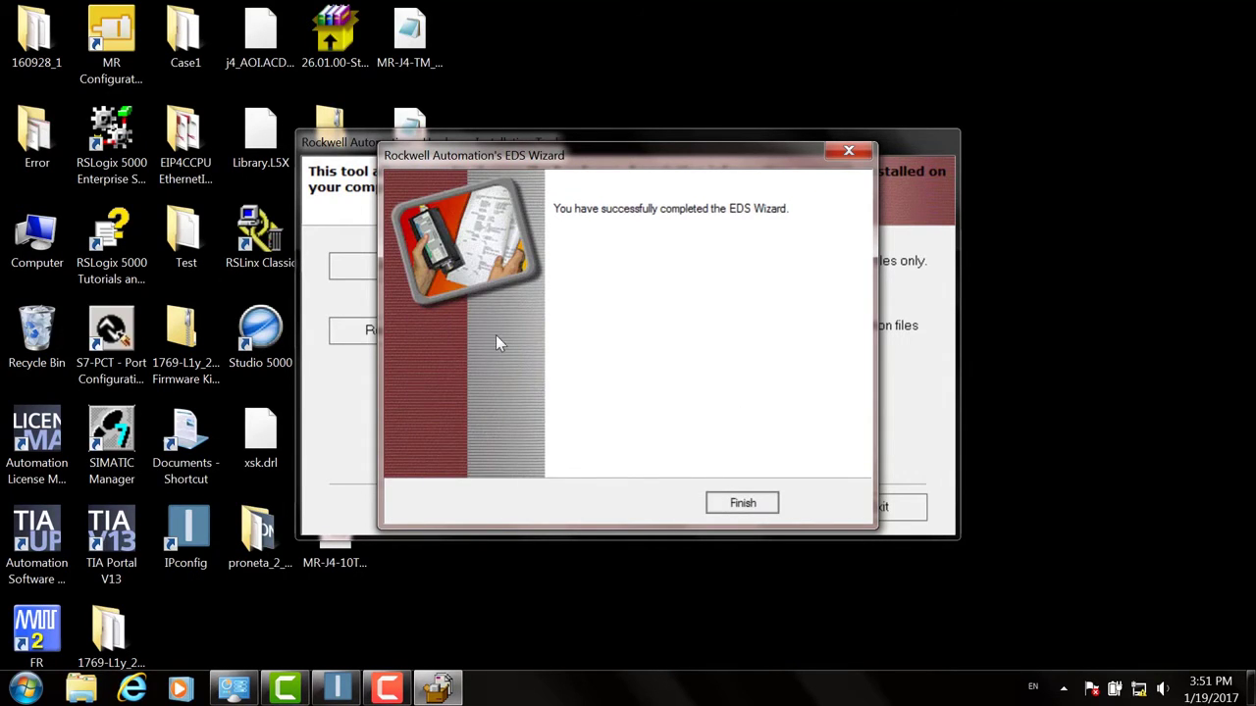
click(861, 517)
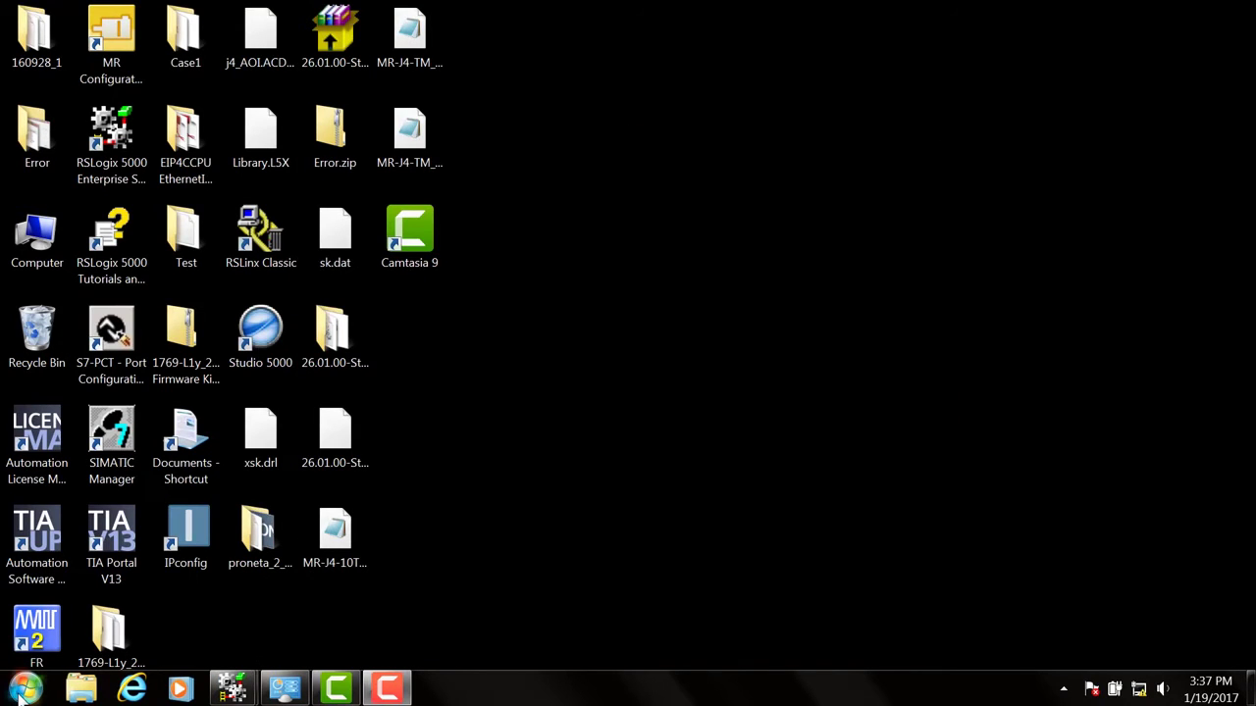
- Launch IPconfig and restrict broadcasting to the Intel(R) 82579LM Gigabit Network Connection adapter
click(21, 692)
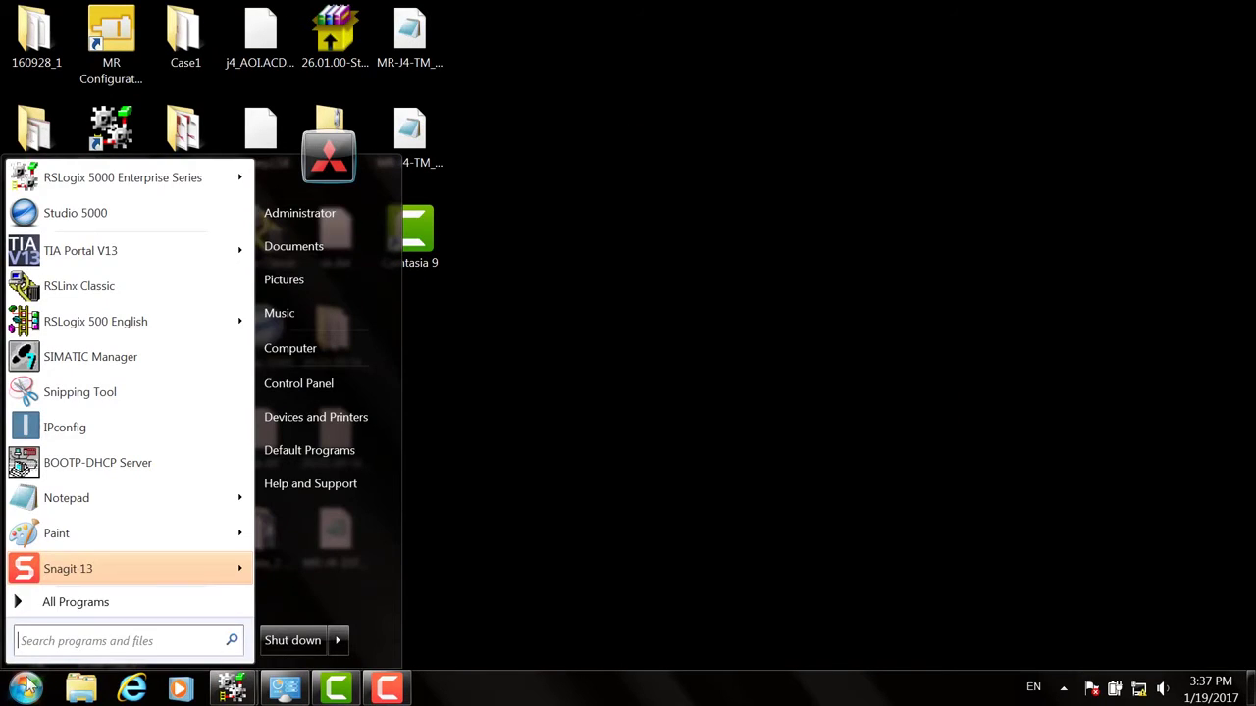
click(65, 429)
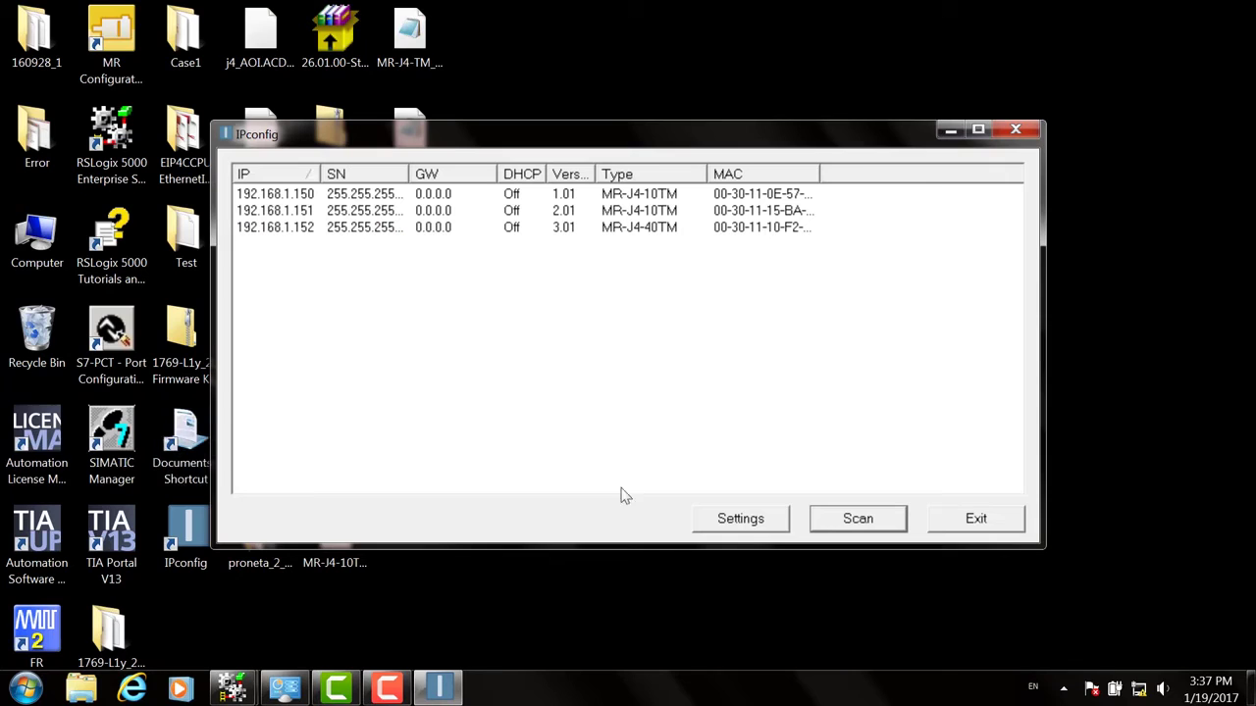
click(717, 522)
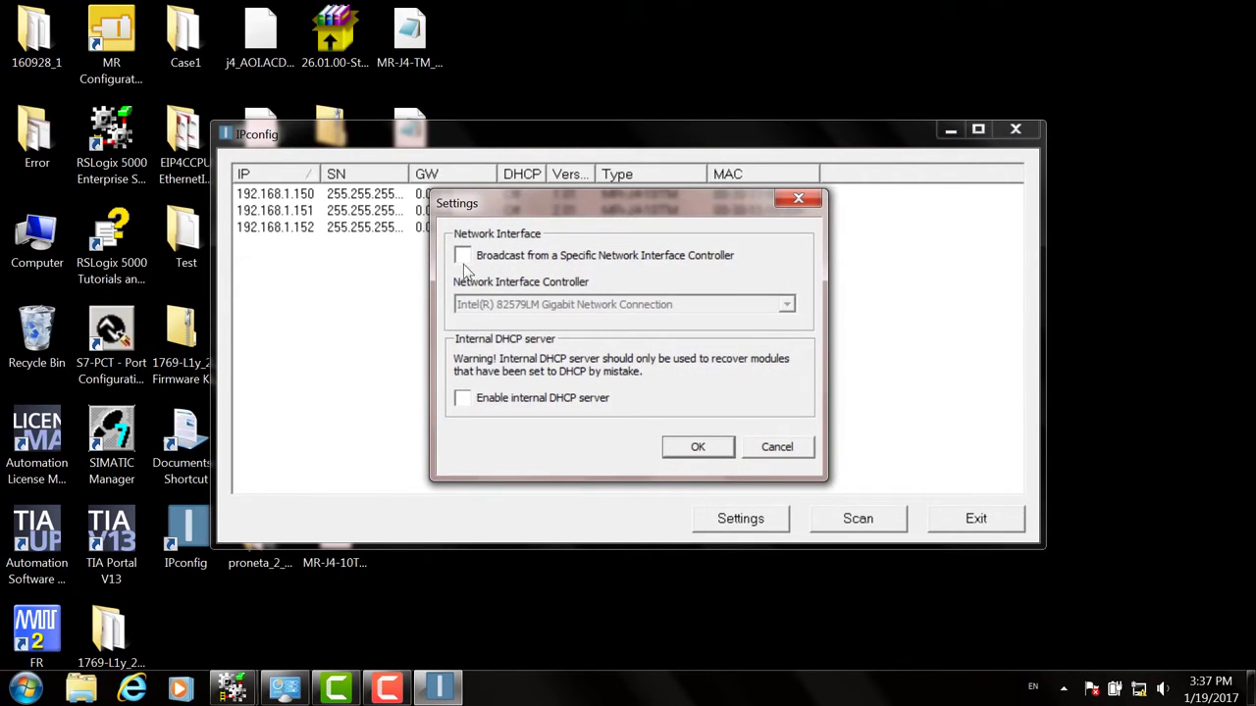
click(462, 256)
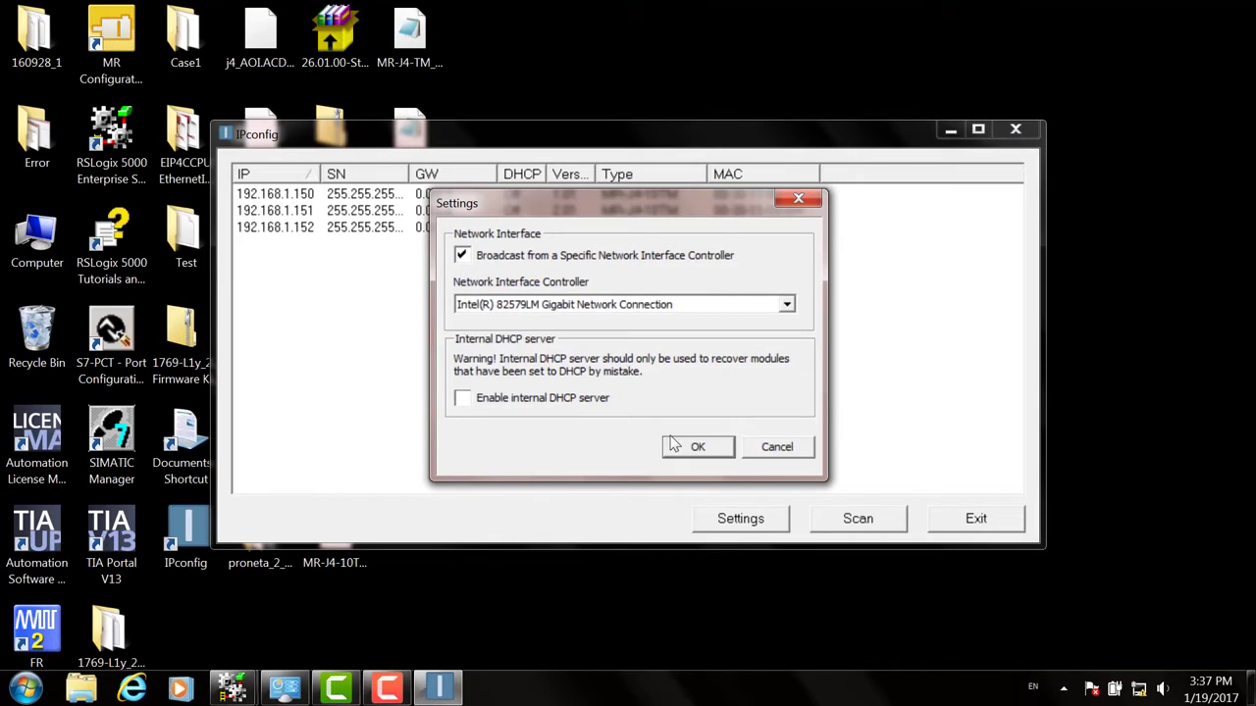
click(709, 307)
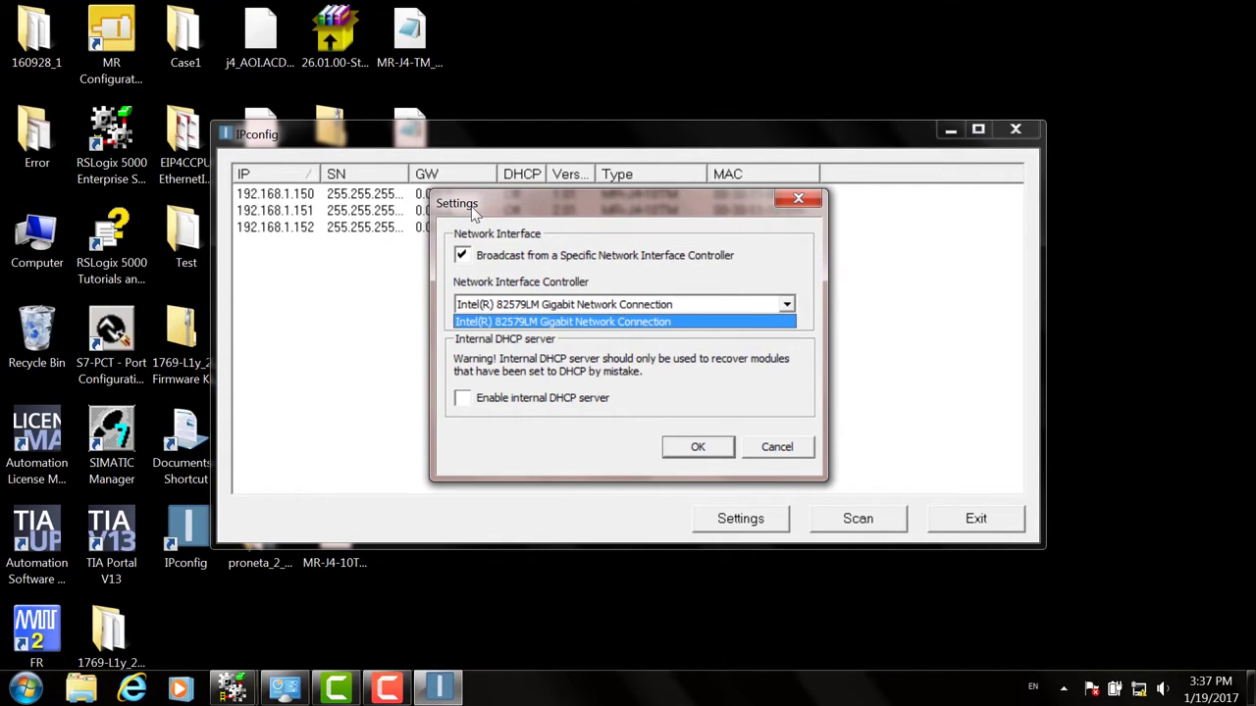
click(474, 211)
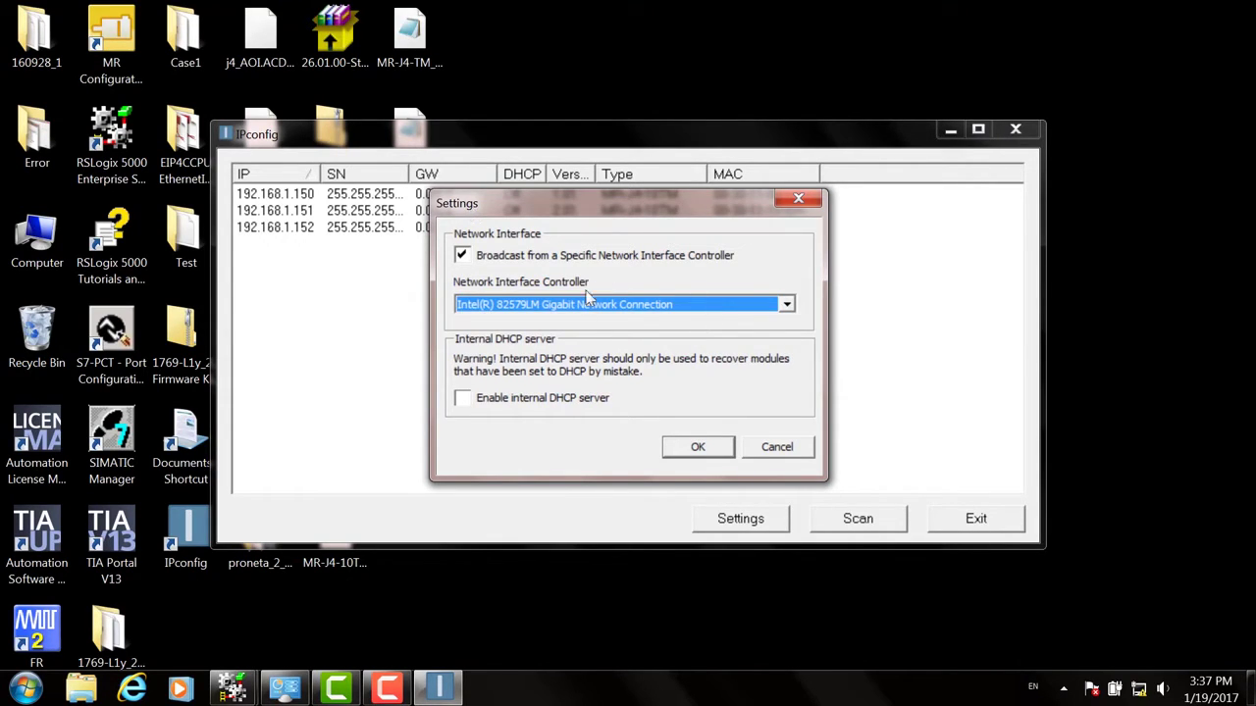
click(691, 447)
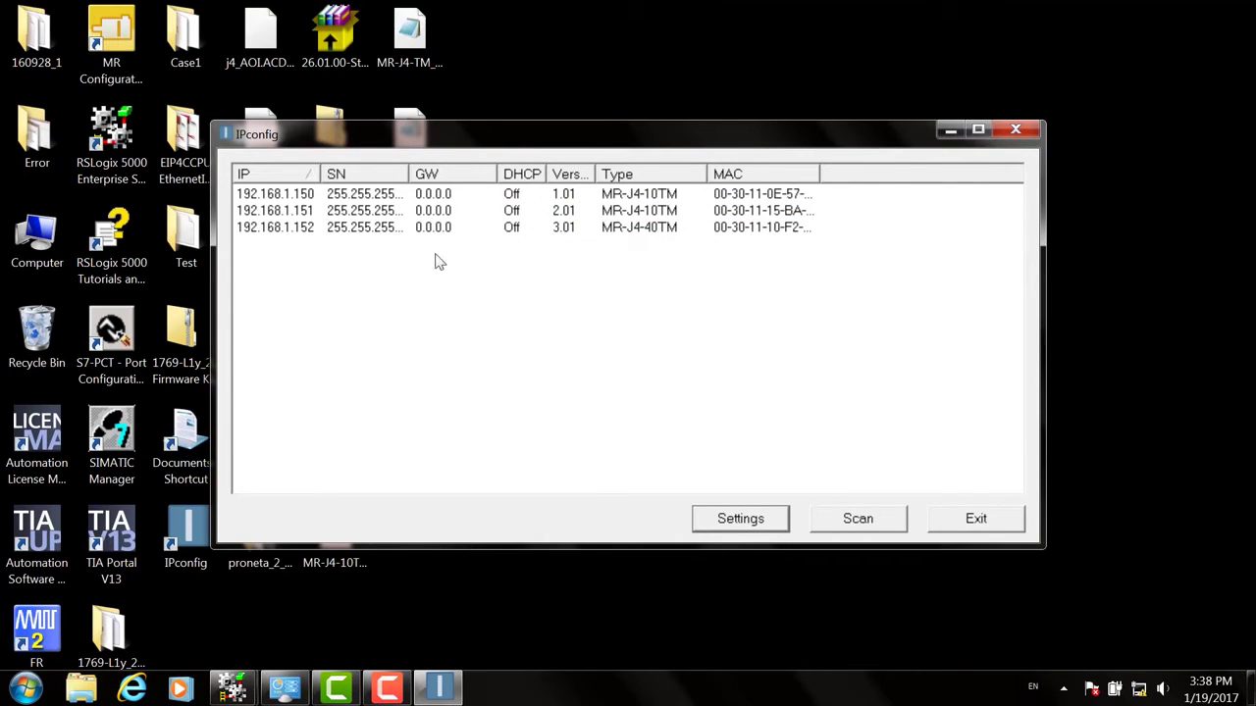
click(843, 522)
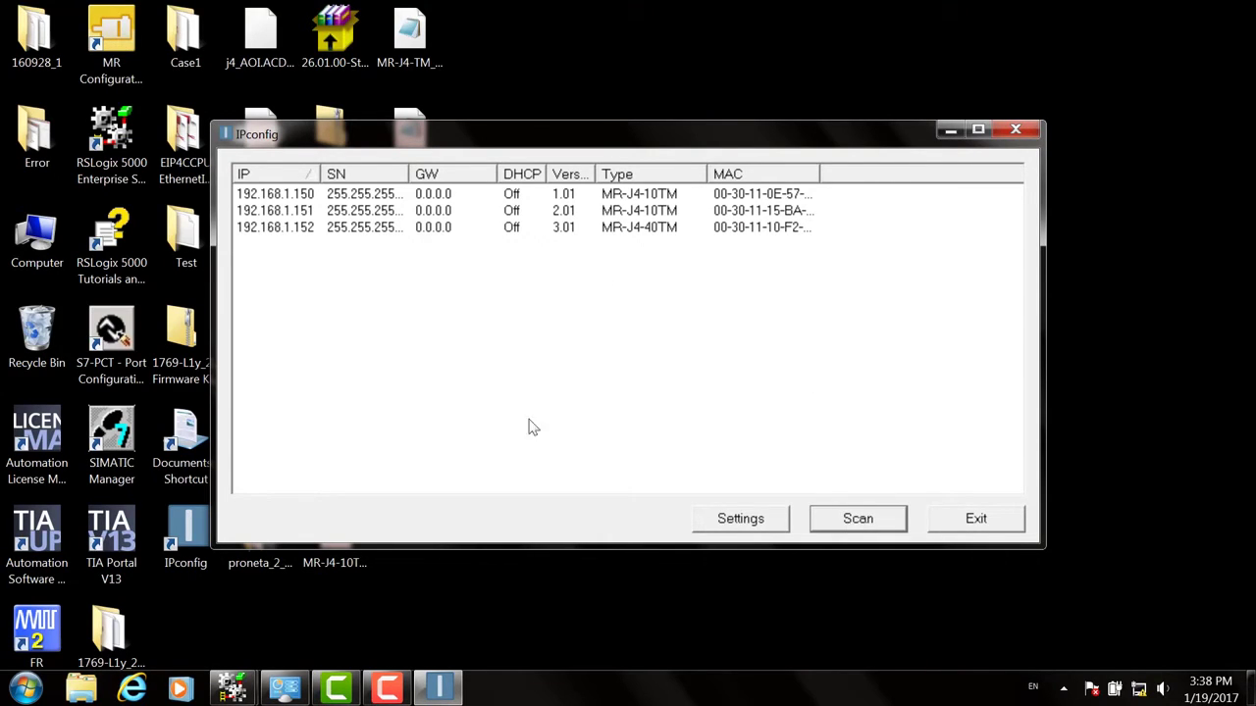
click(561, 201)
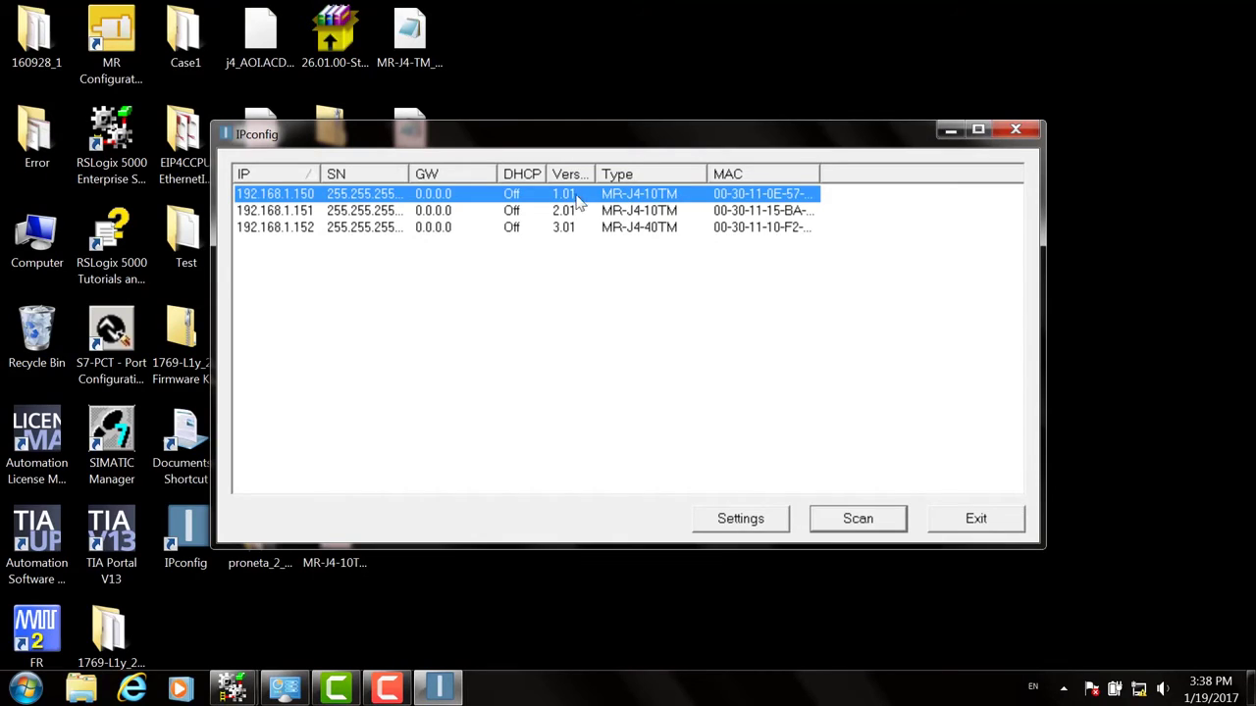
drag(591, 173, 618, 174)
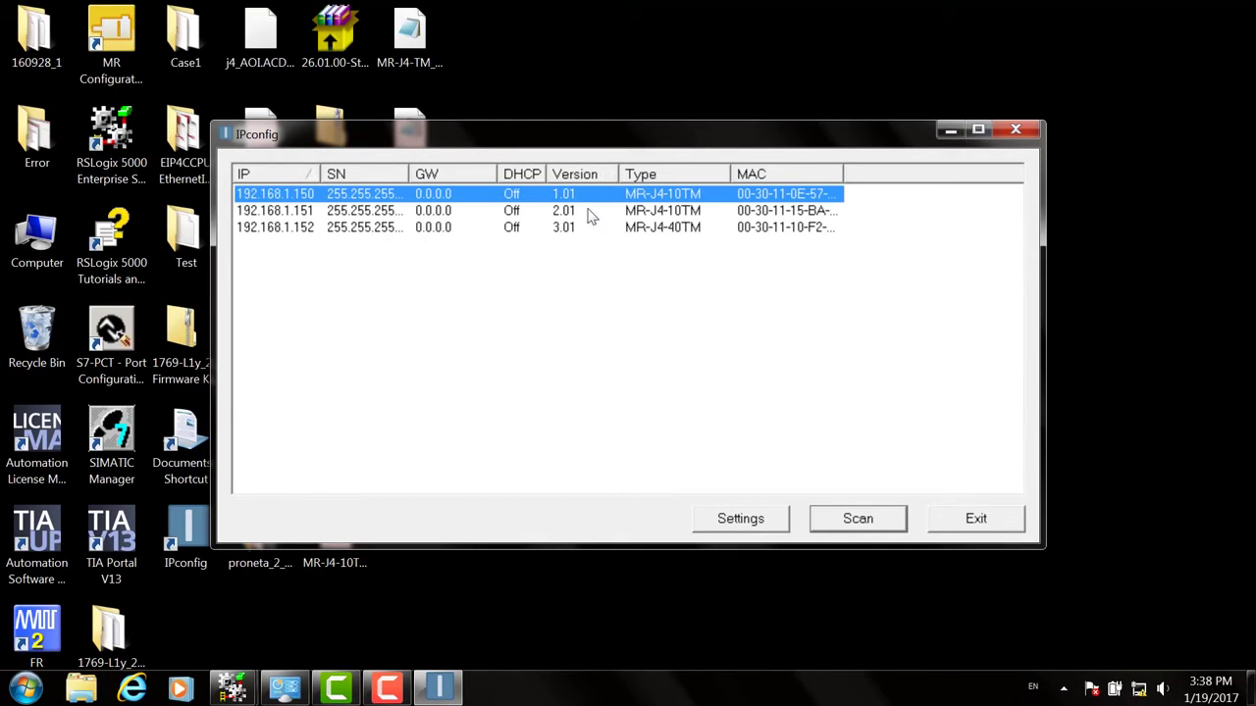
click(571, 212)
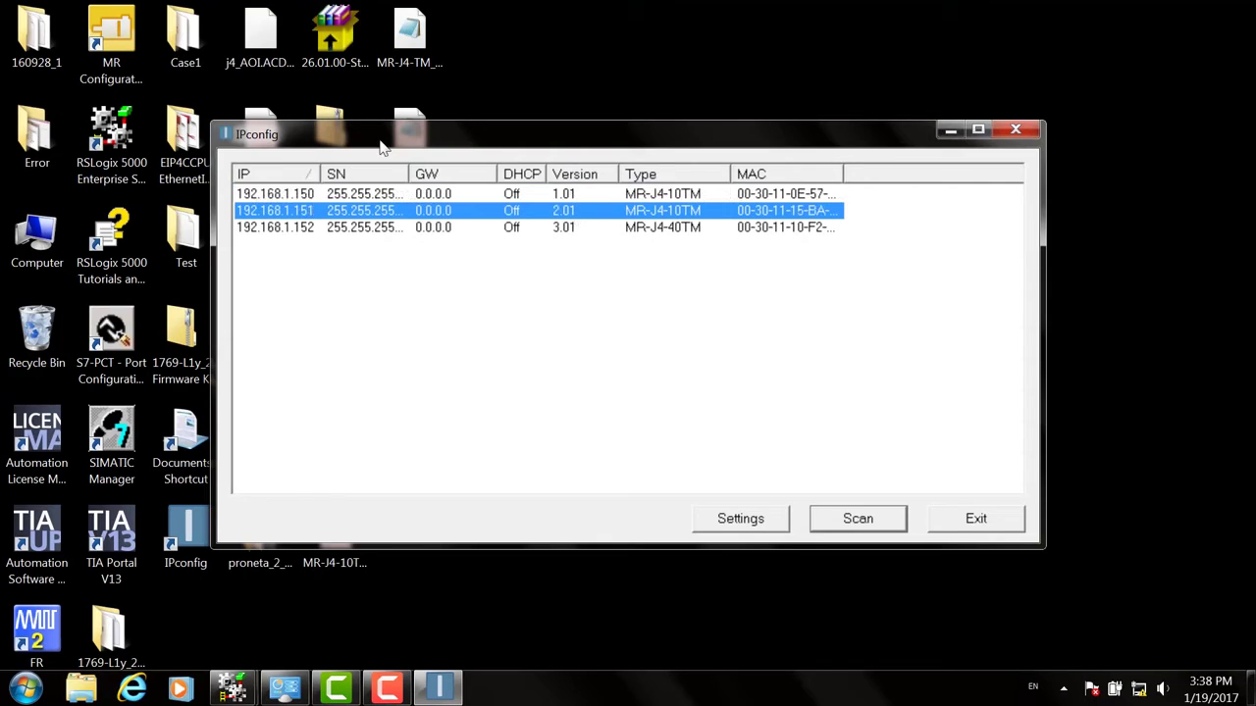
click(573, 231)
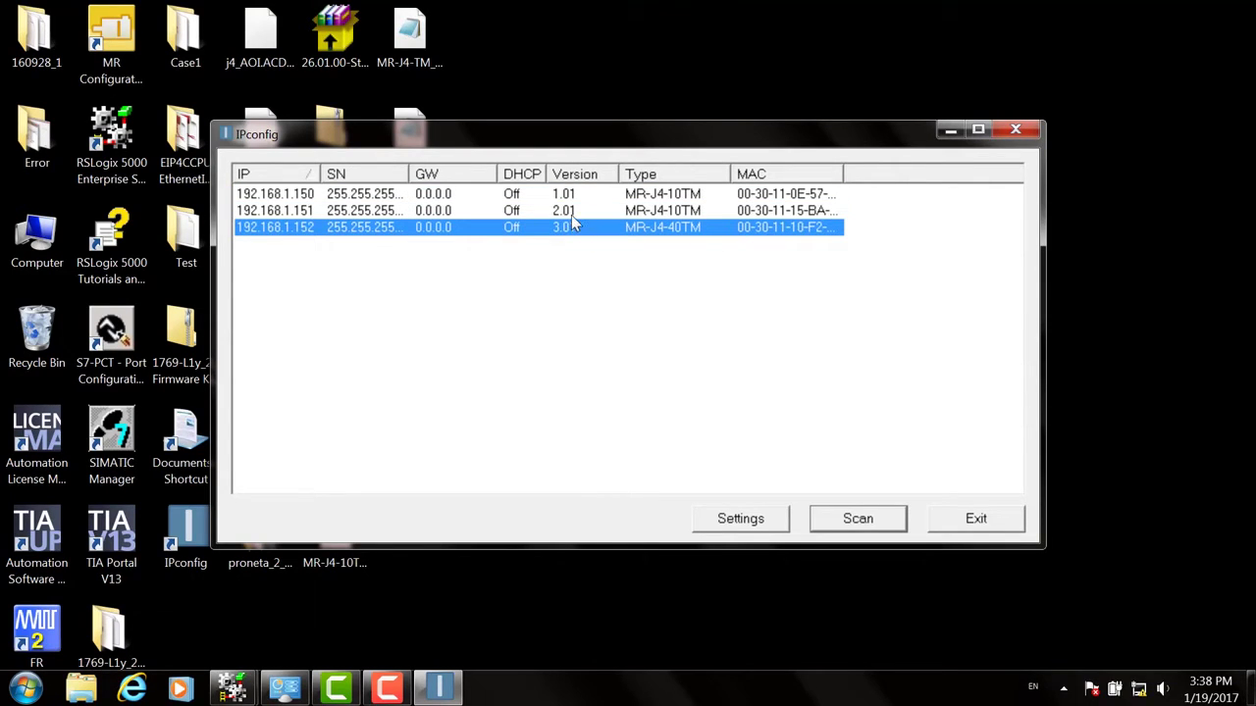
click(571, 214)
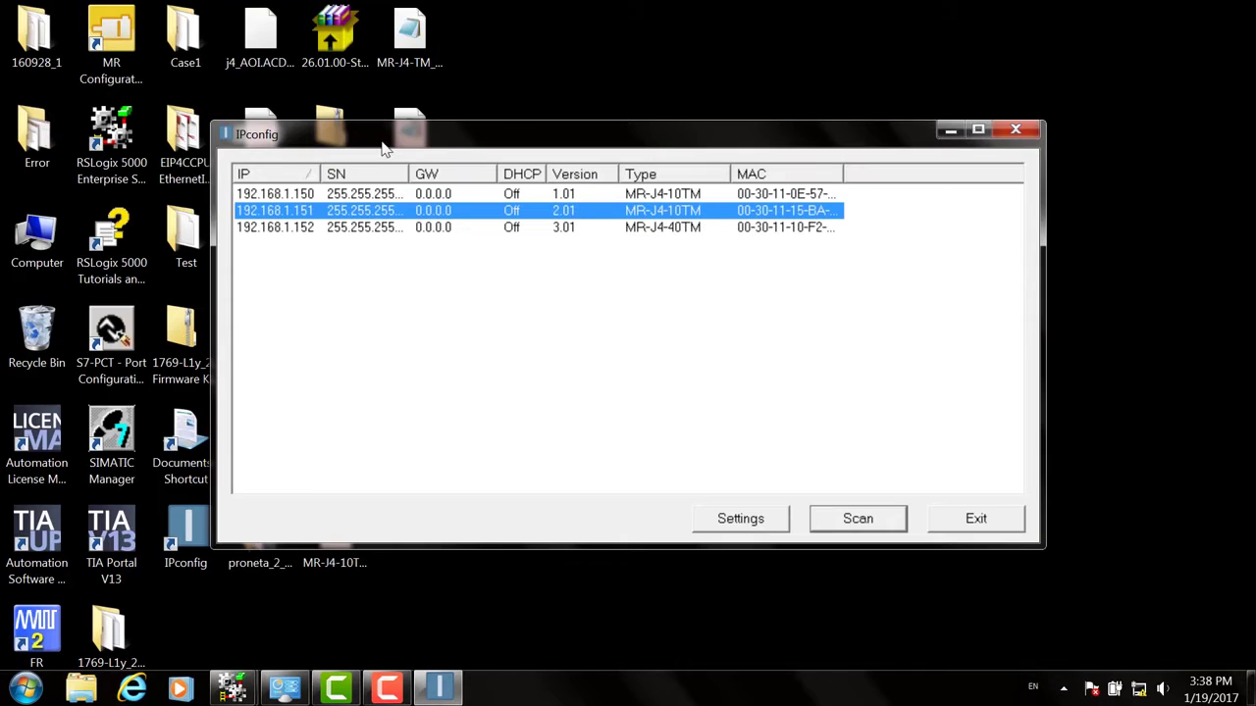
double_click(587, 212)
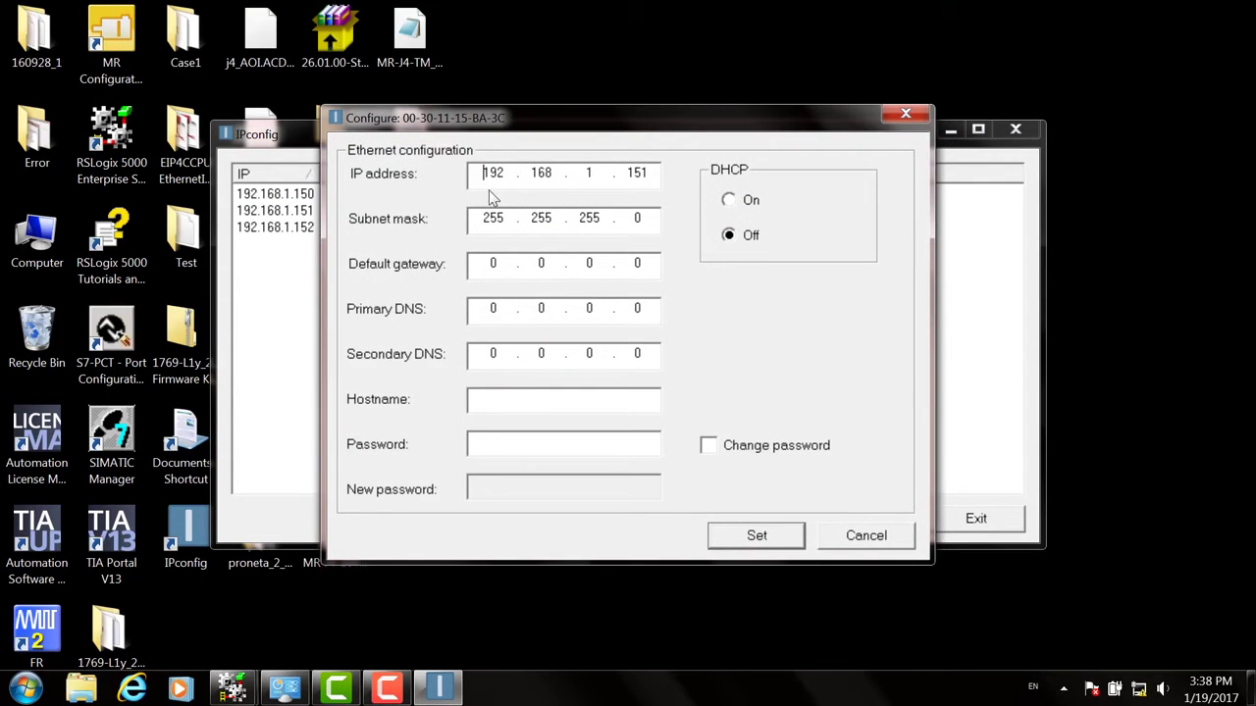
click(770, 544)
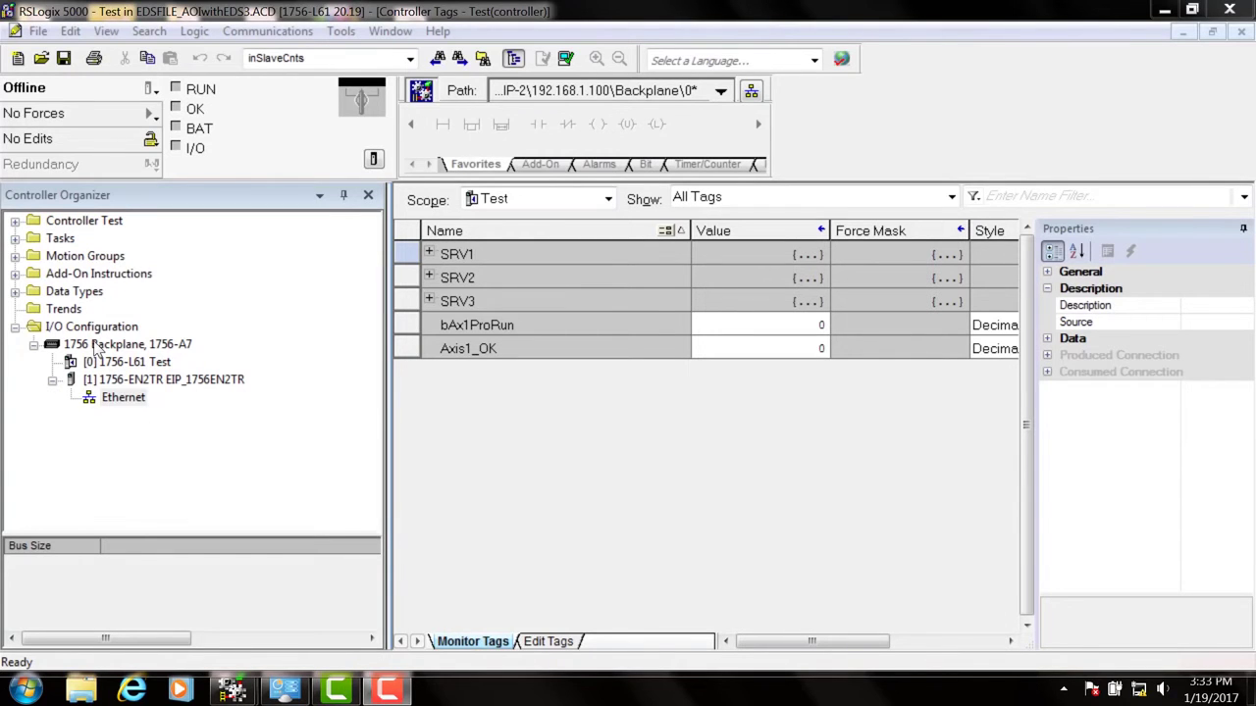
- Add a new module on the EN2TR's Ethernet network, picking MR-J4-TM from a search for 'mr'
click(118, 330)
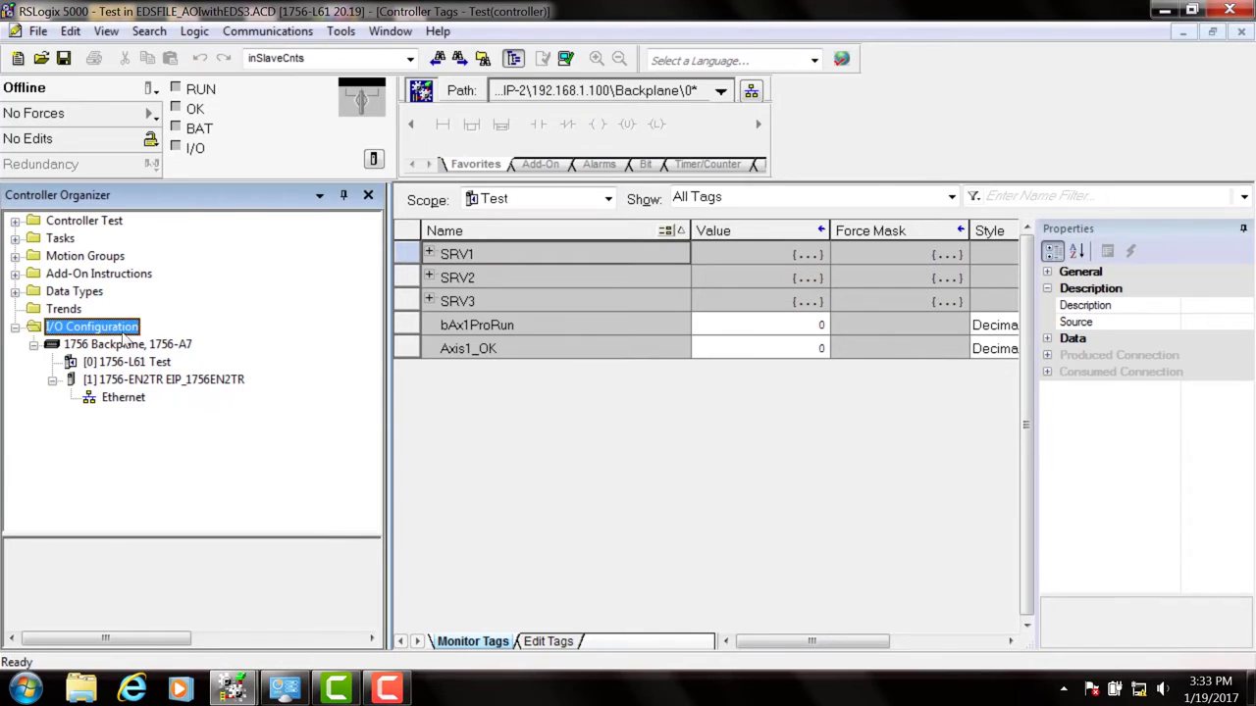
click(123, 398)
right_click(132, 406)
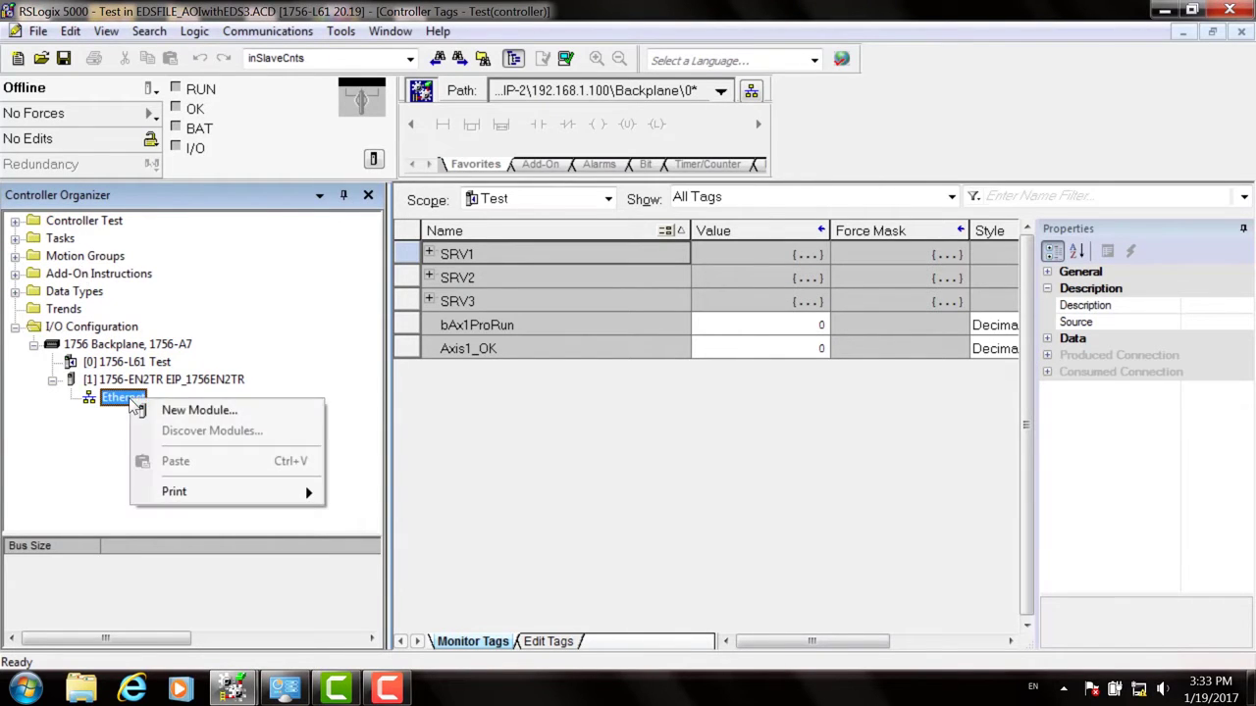
click(197, 412)
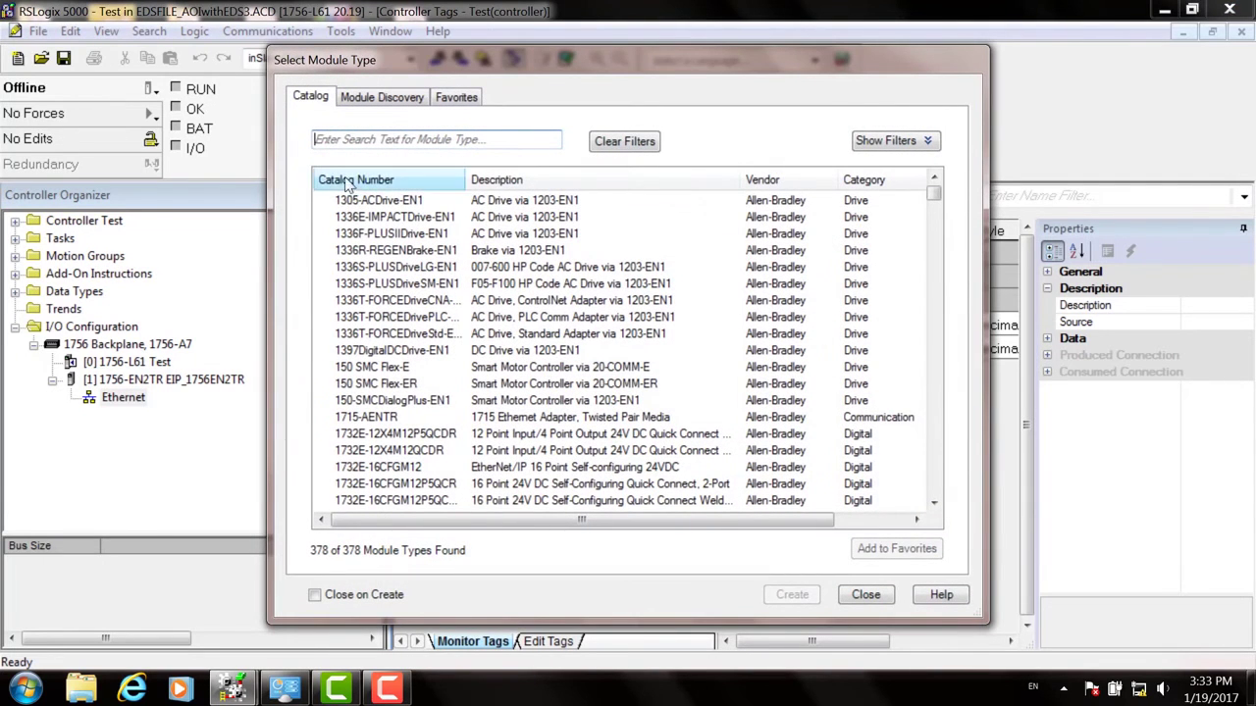
click(338, 143)
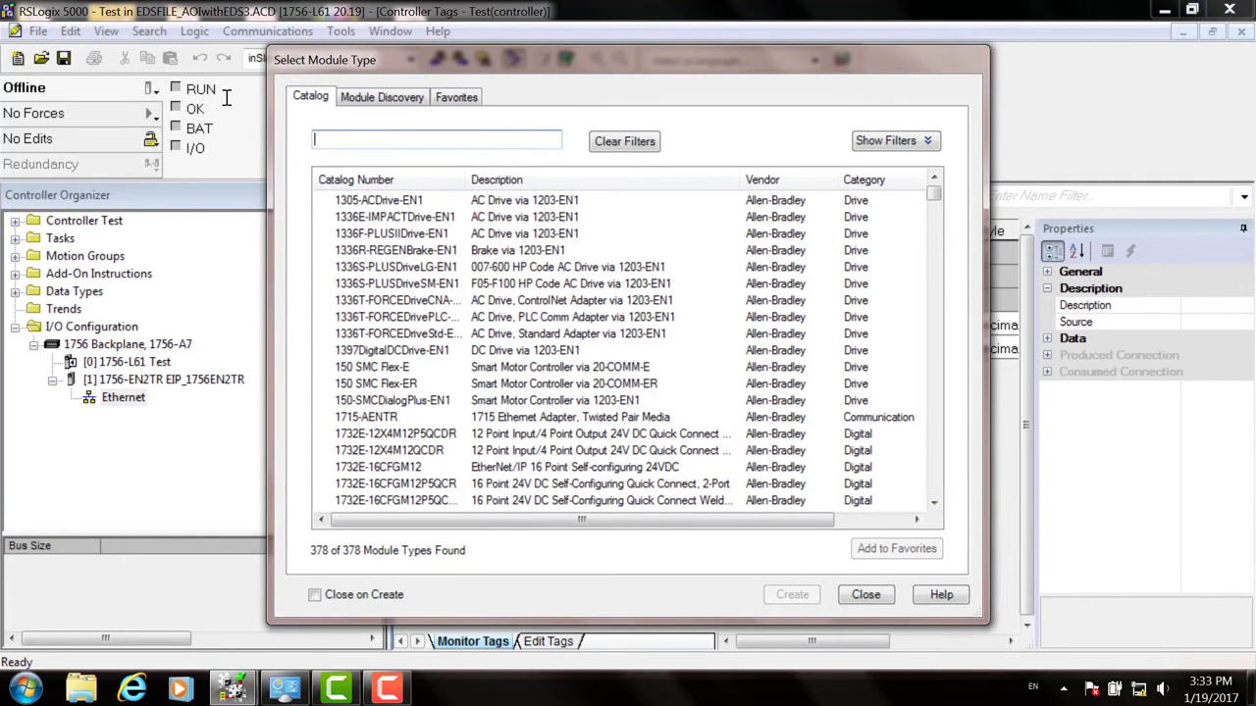
text(mr)
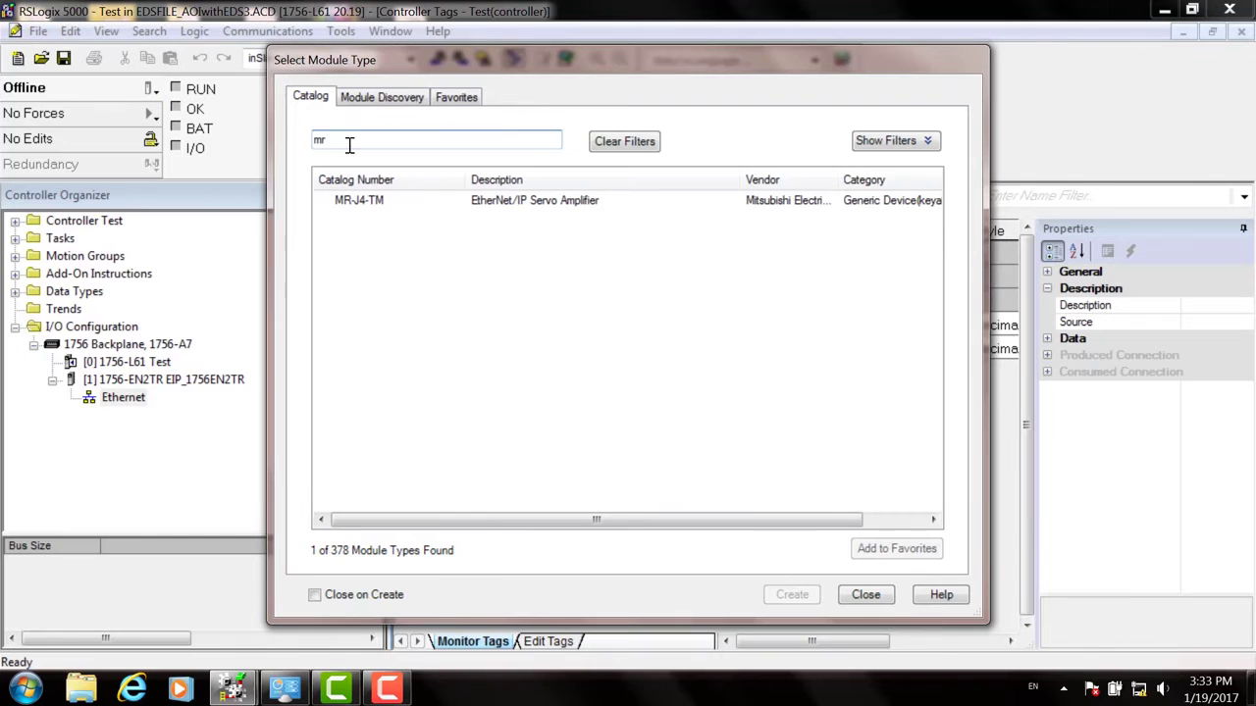
double_click(384, 206)
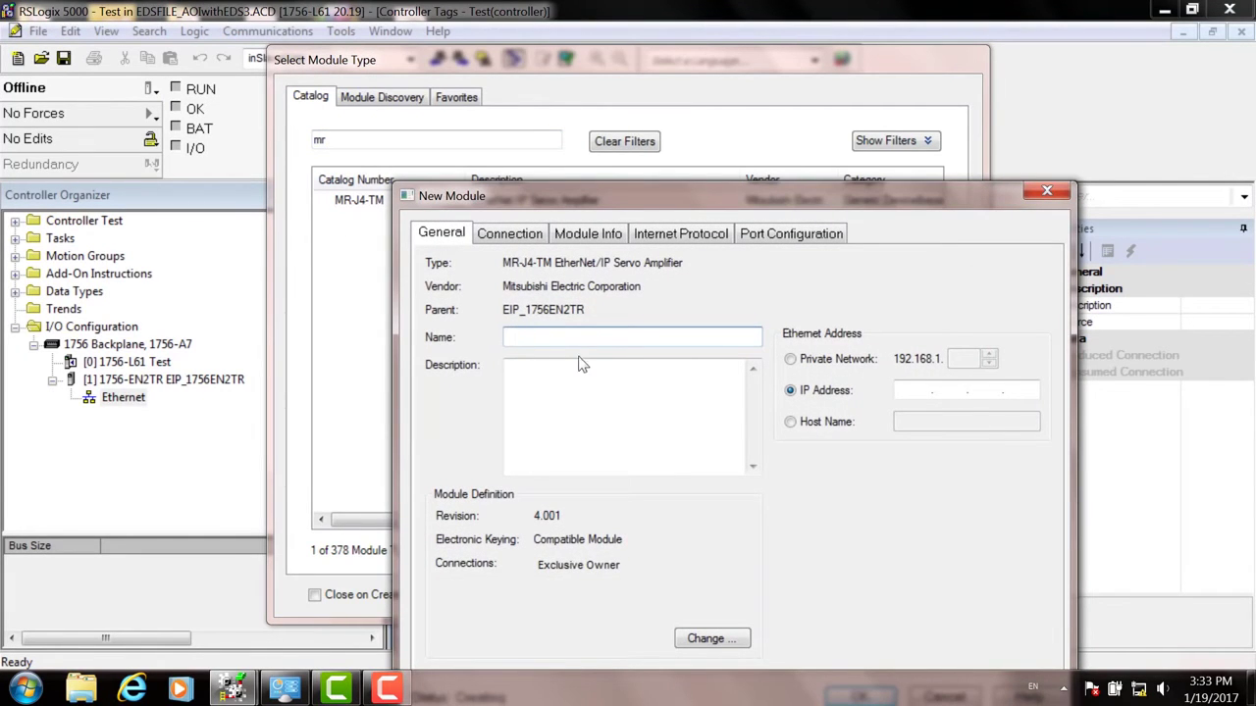
- Name the module MRJTM1 with private network address 192.168.1.150
text(MRJTM1)
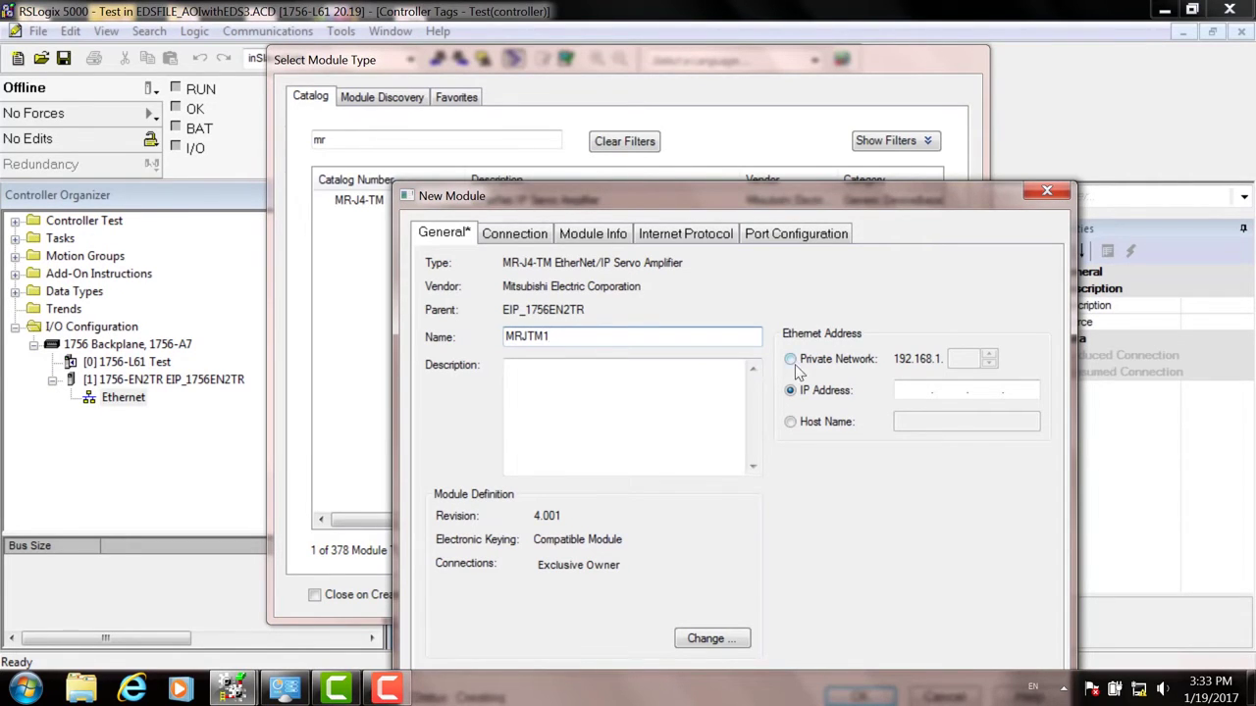
click(850, 360)
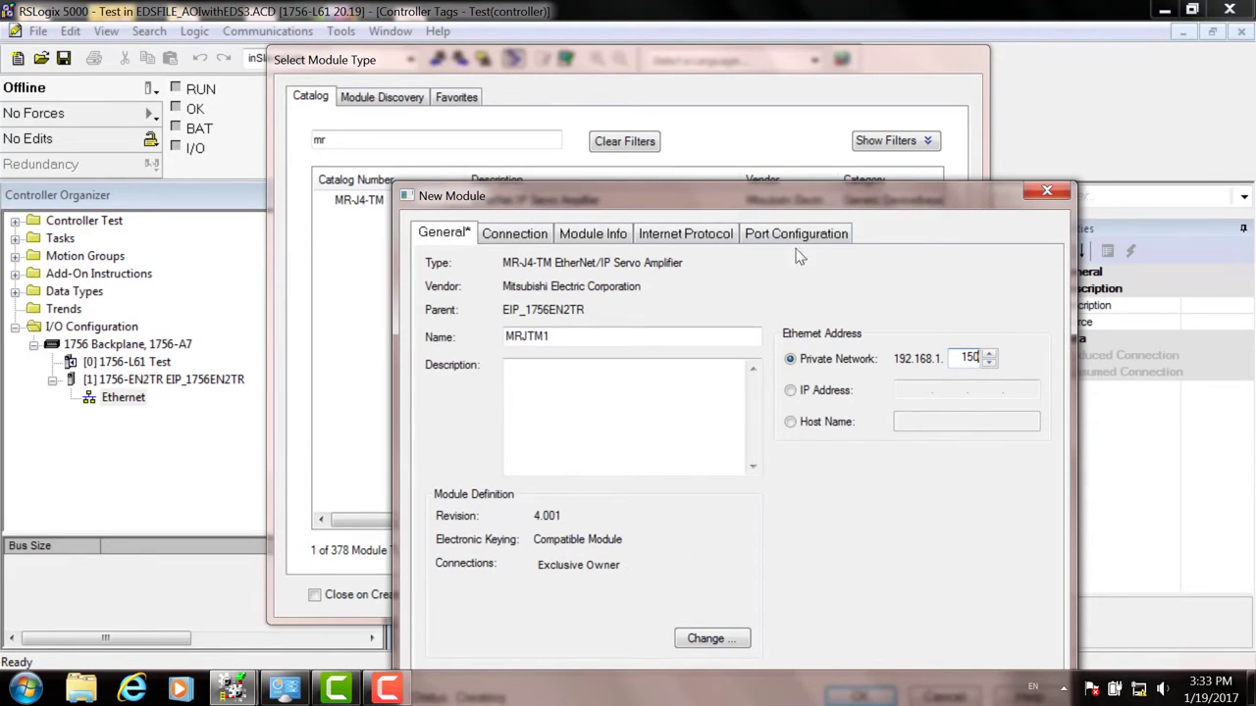
drag(738, 199, 718, 115)
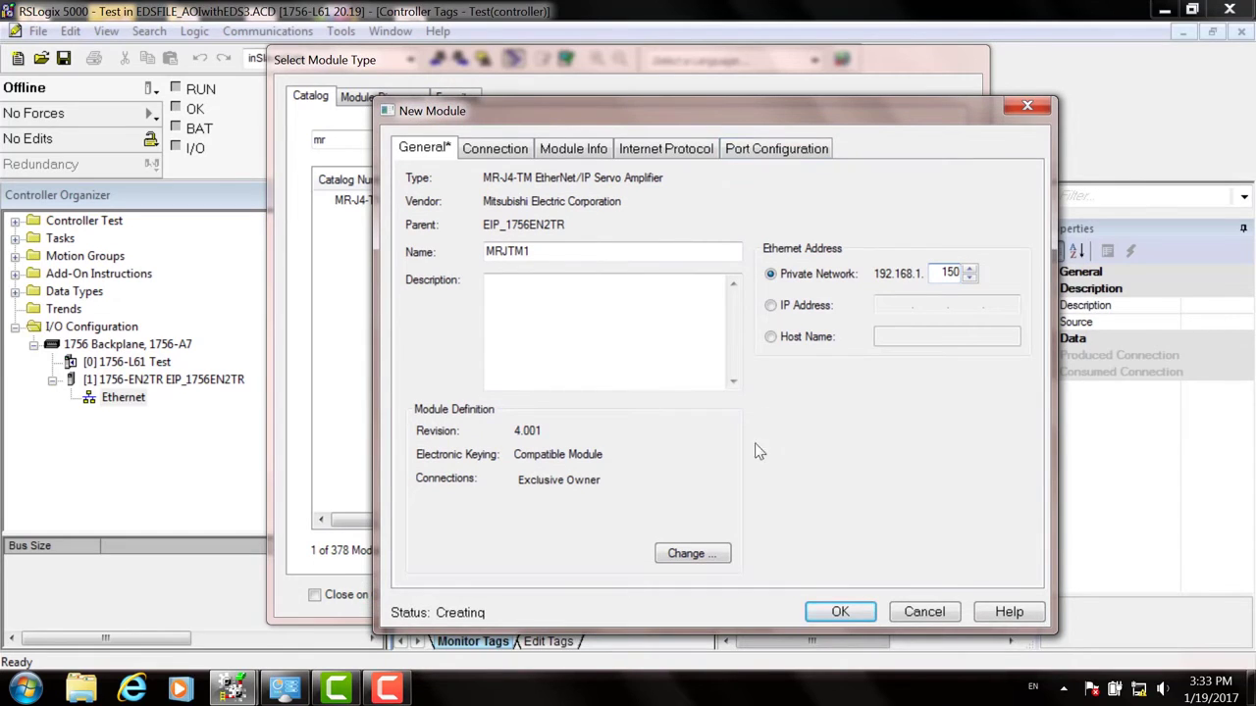
click(698, 552)
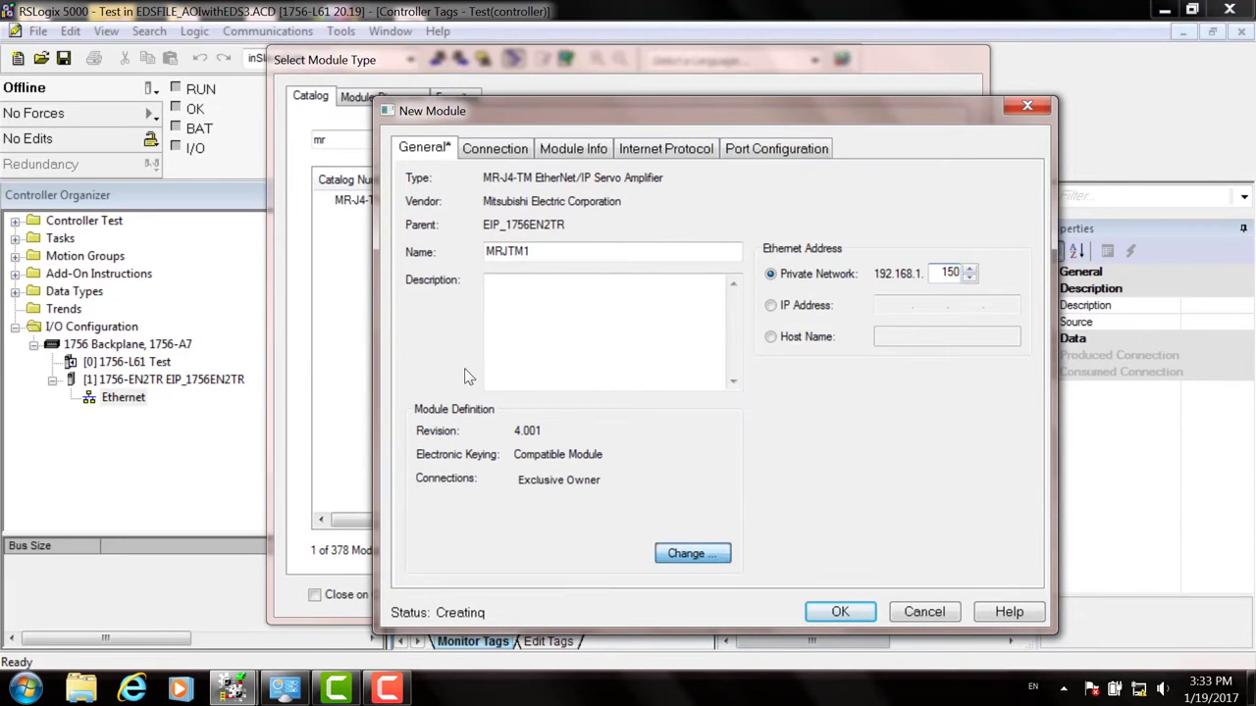
- Change MRJTM1's module definition to revision 2.001 with Compatible Module keying and confirm
click(693, 554)
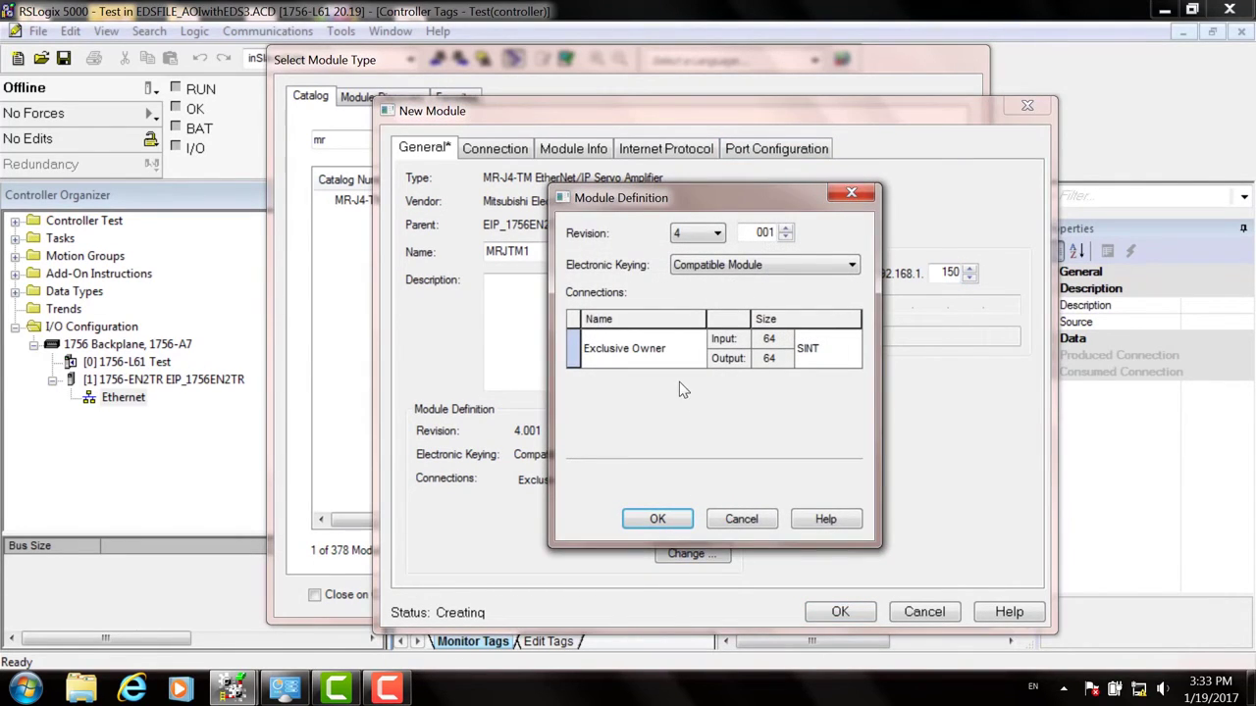
click(716, 234)
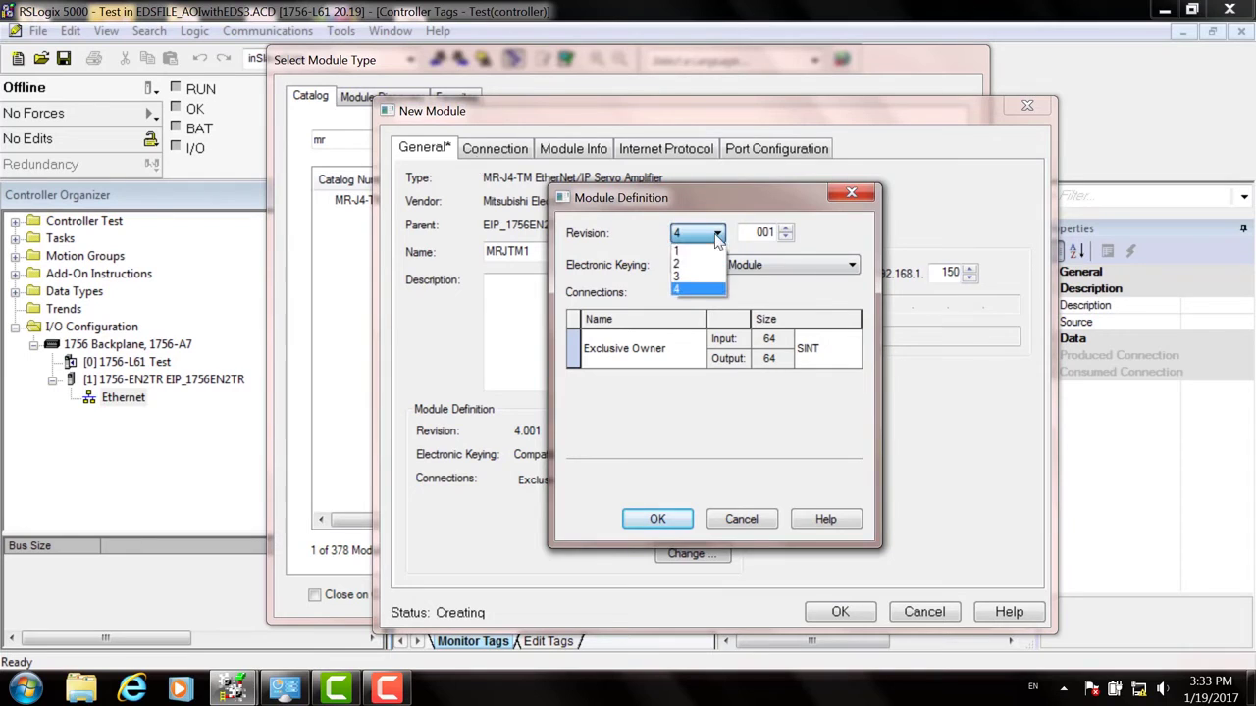
click(678, 267)
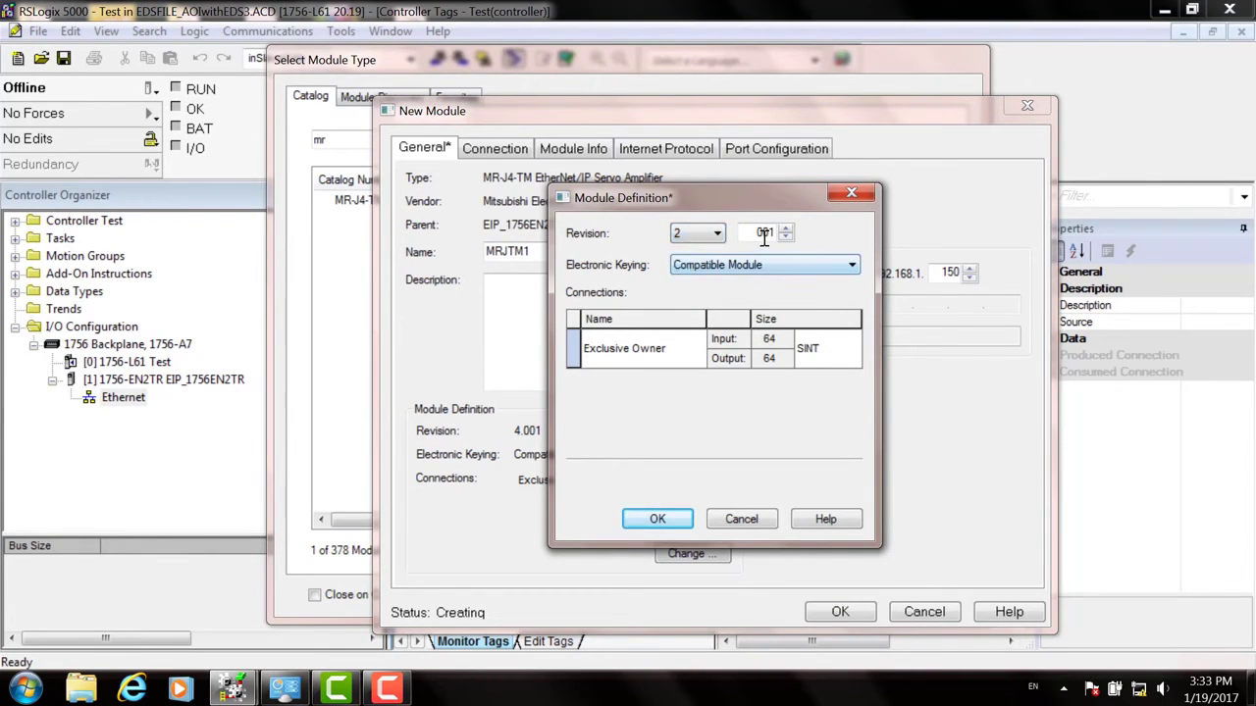
click(742, 271)
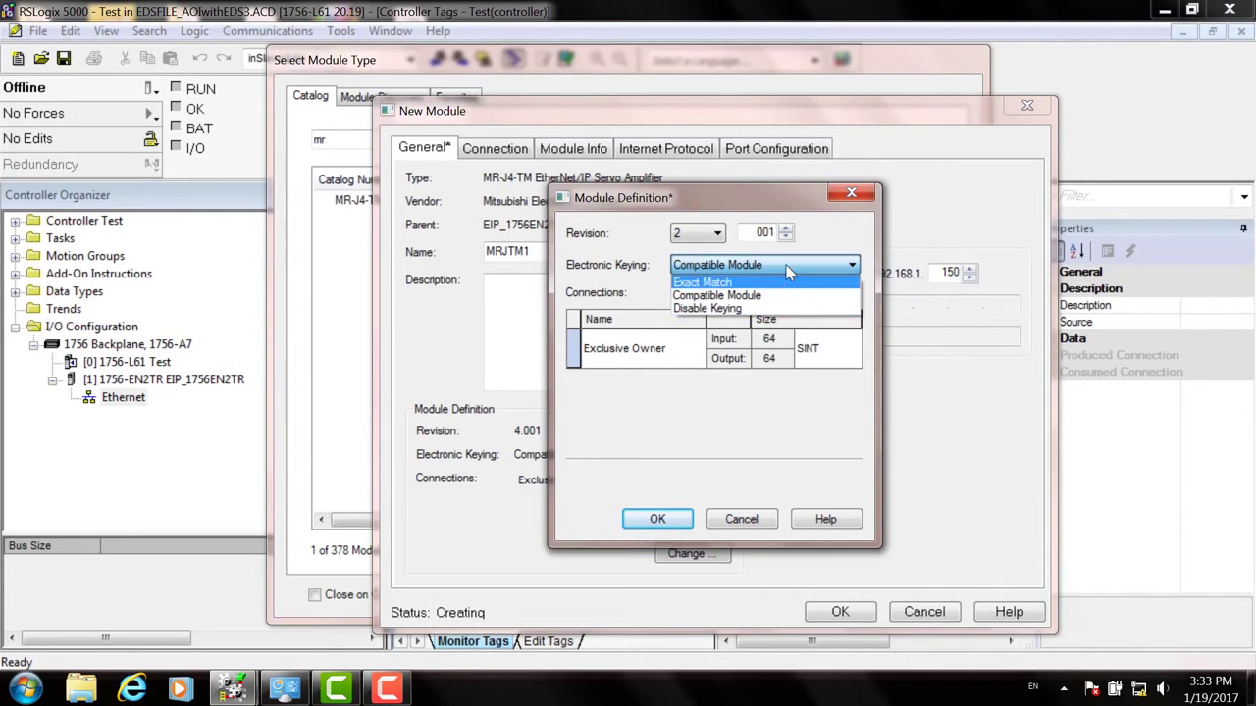
click(788, 271)
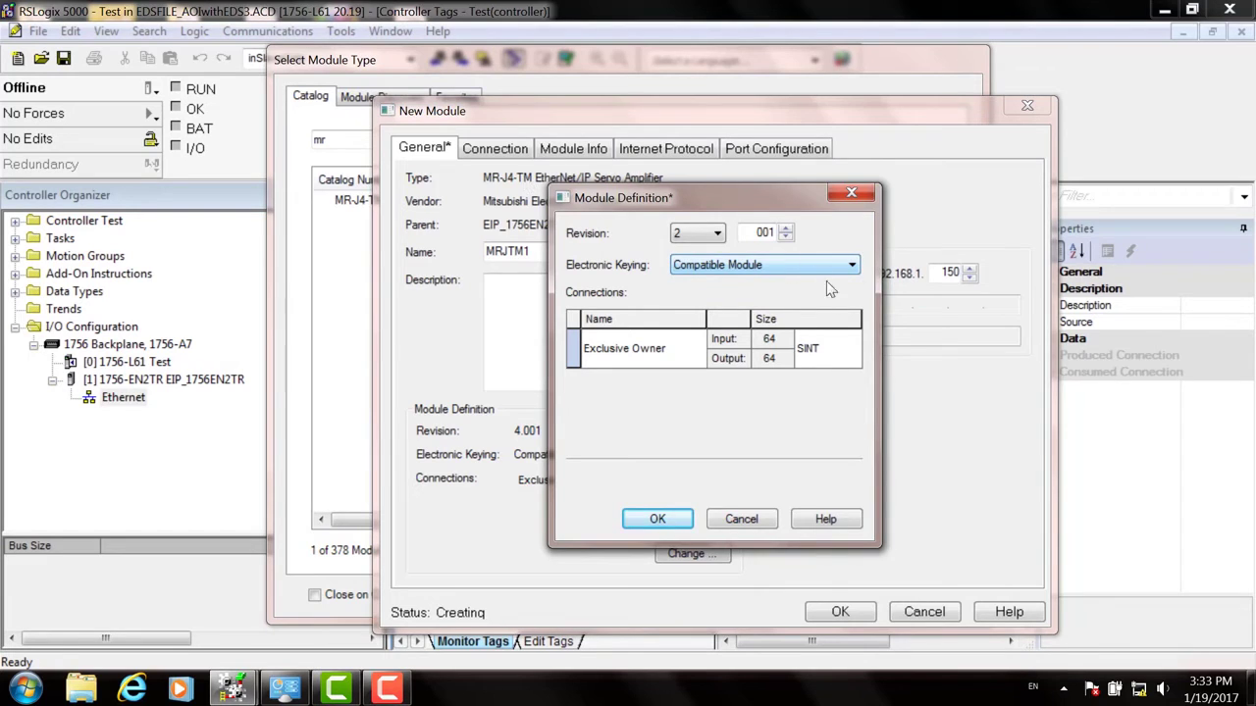
click(666, 519)
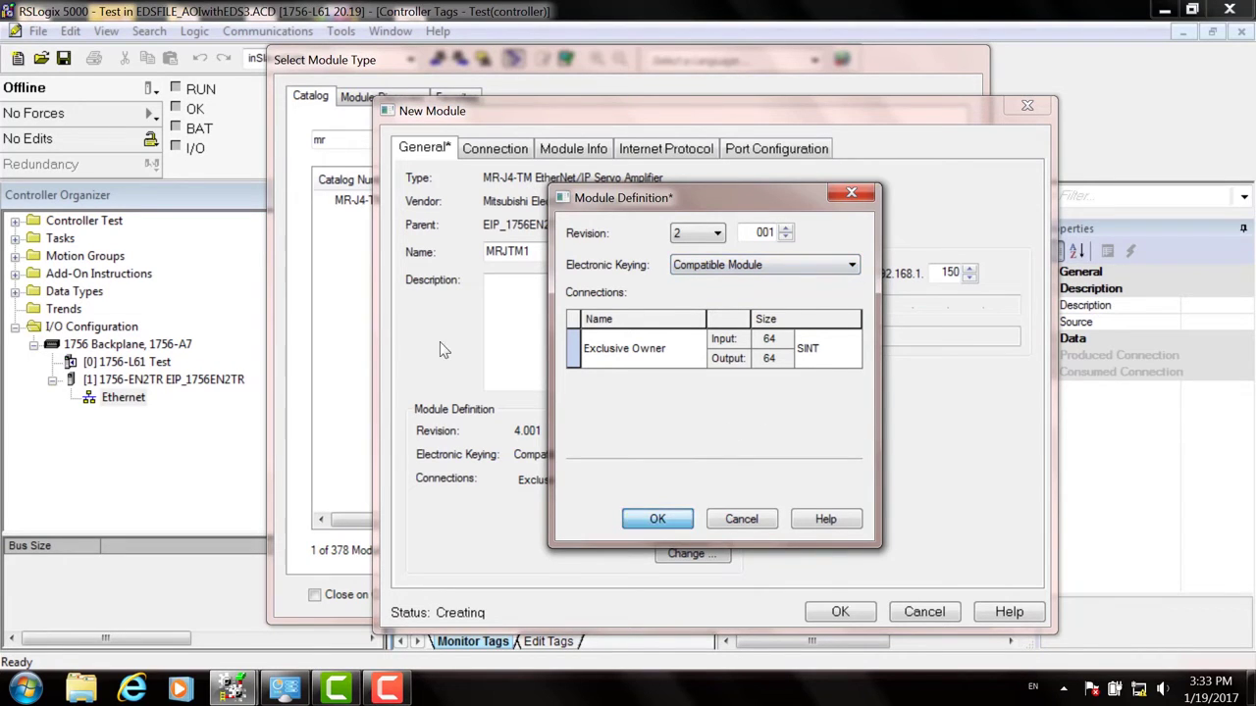
click(673, 419)
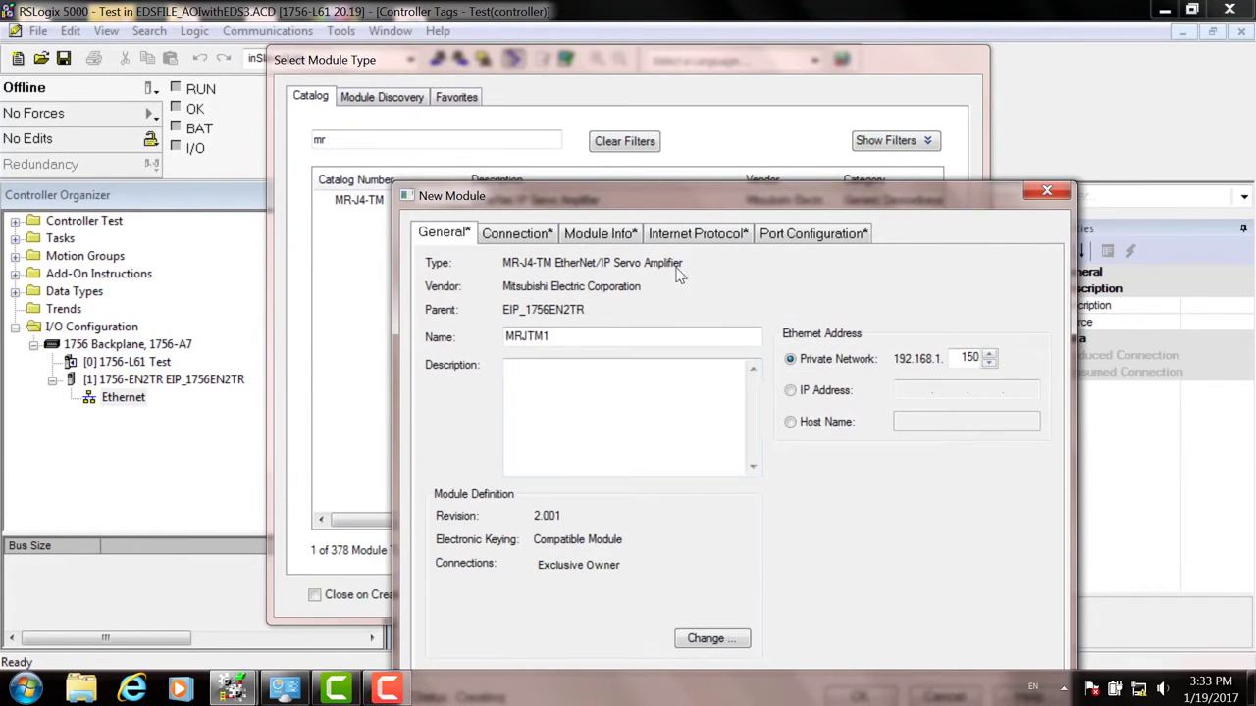
- Check the requested packet interval, create MRJTM1, close the module catalog, and expand Tasks
drag(635, 204, 655, 132)
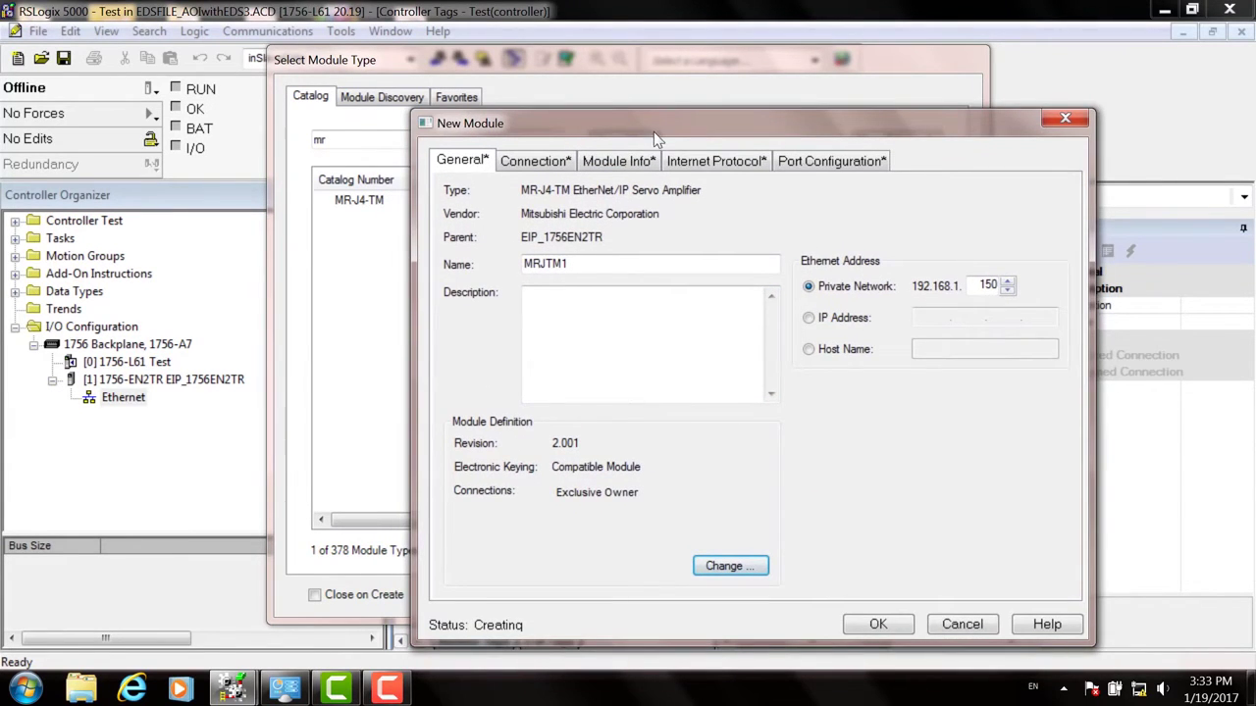
click(541, 162)
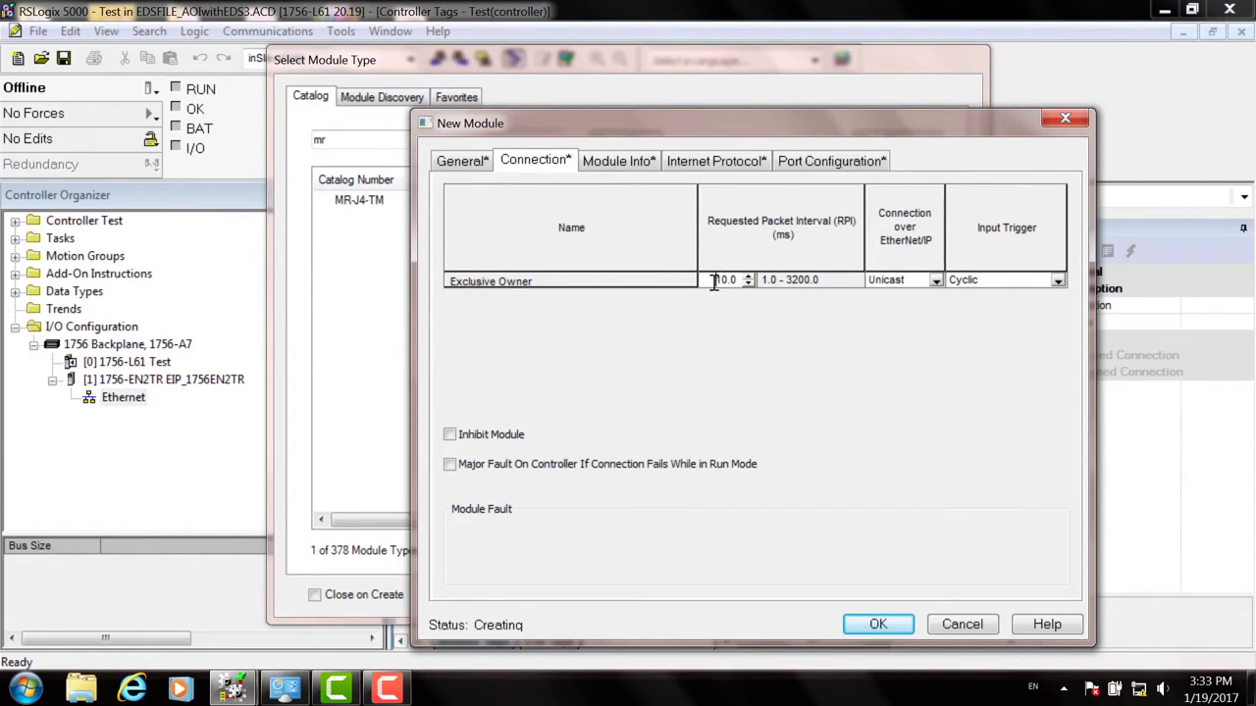
drag(715, 281, 733, 281)
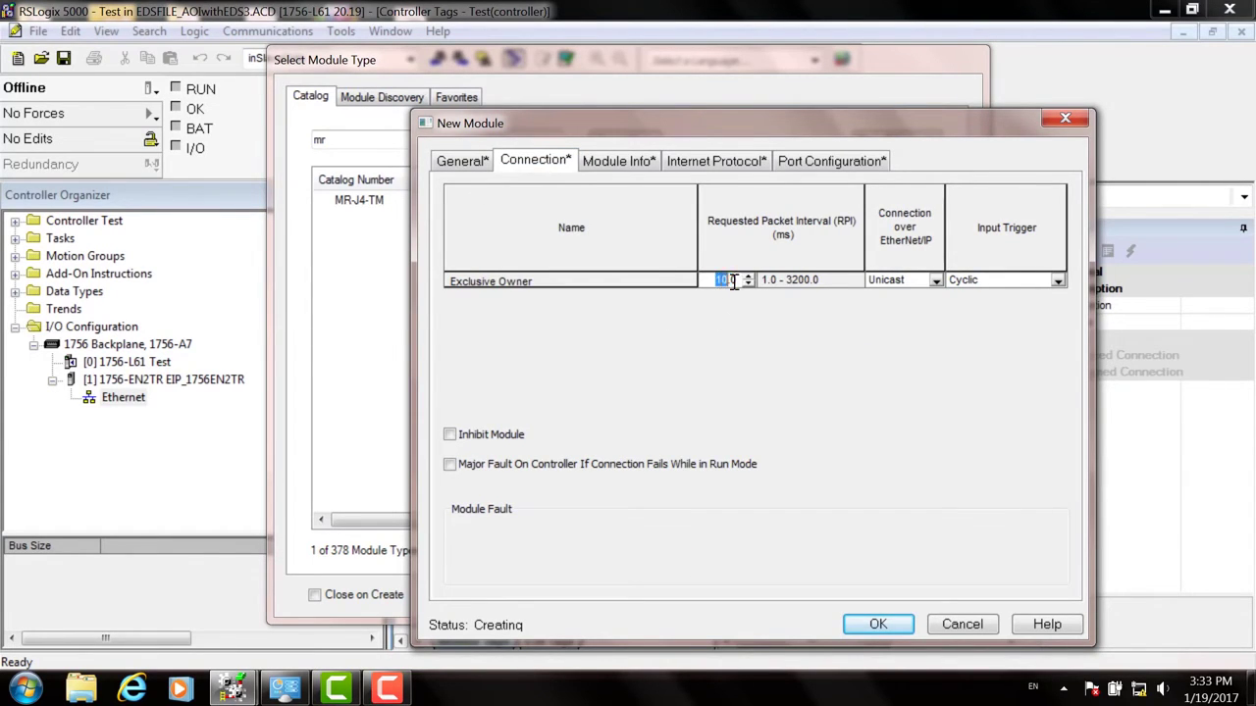
click(883, 624)
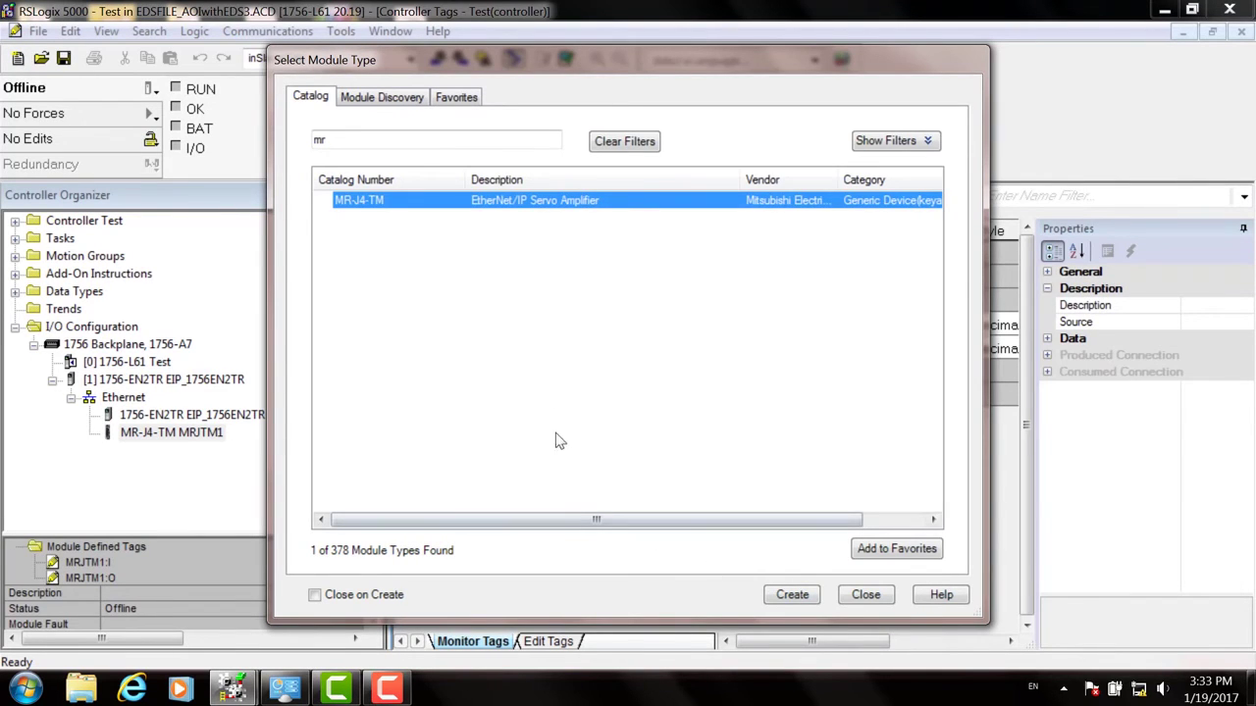
click(864, 593)
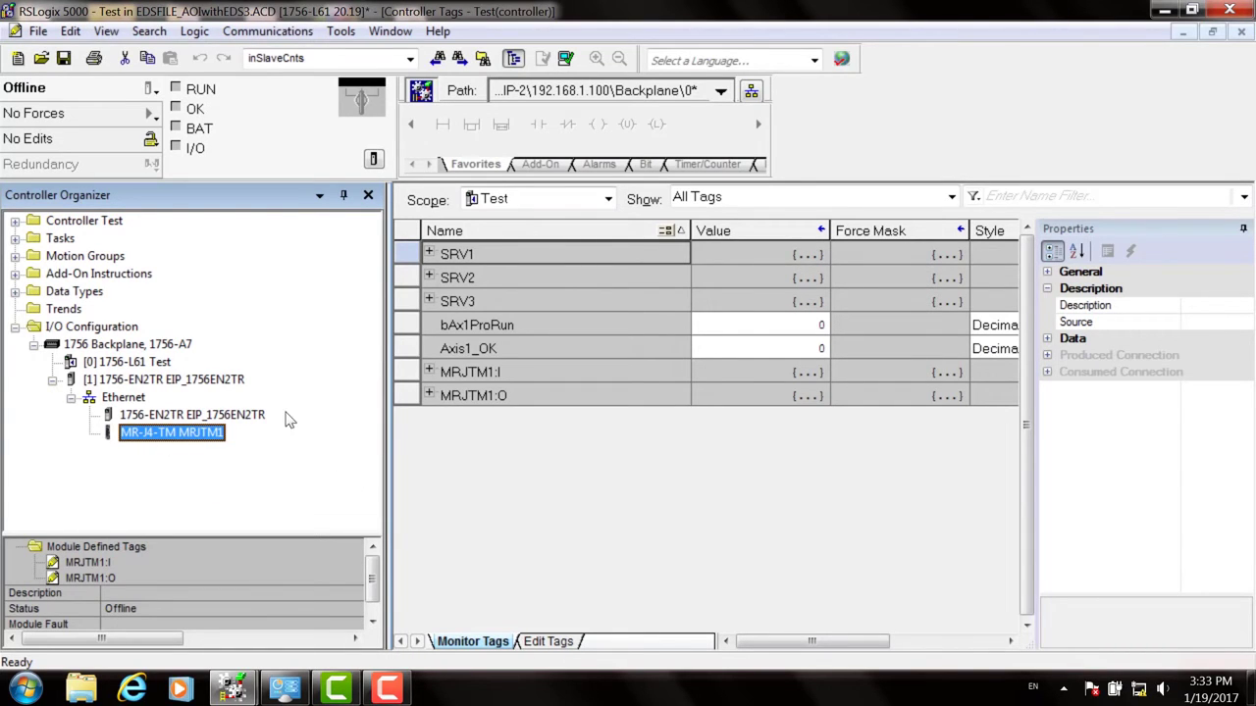
click(15, 238)
- In the main routine, replace rung 0 COP's Source ModeChnageAx1 with MRJTM1:I.Data[0]
click(113, 309)
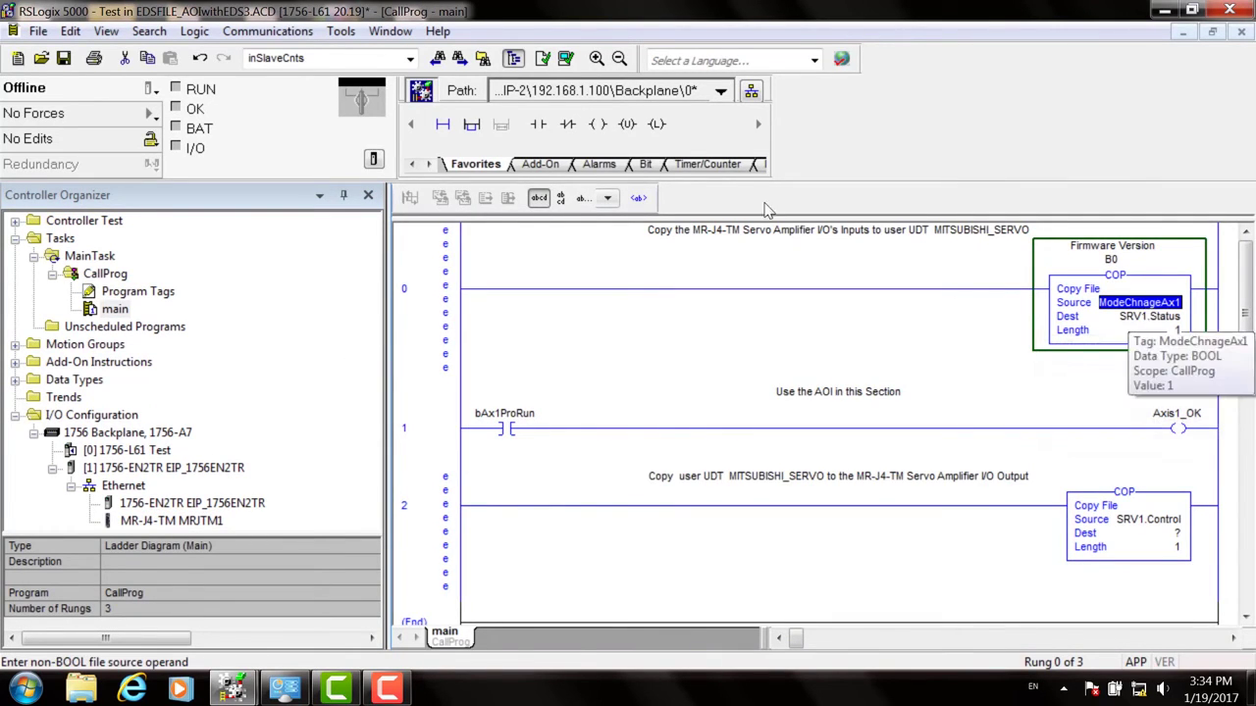
double_click(1158, 304)
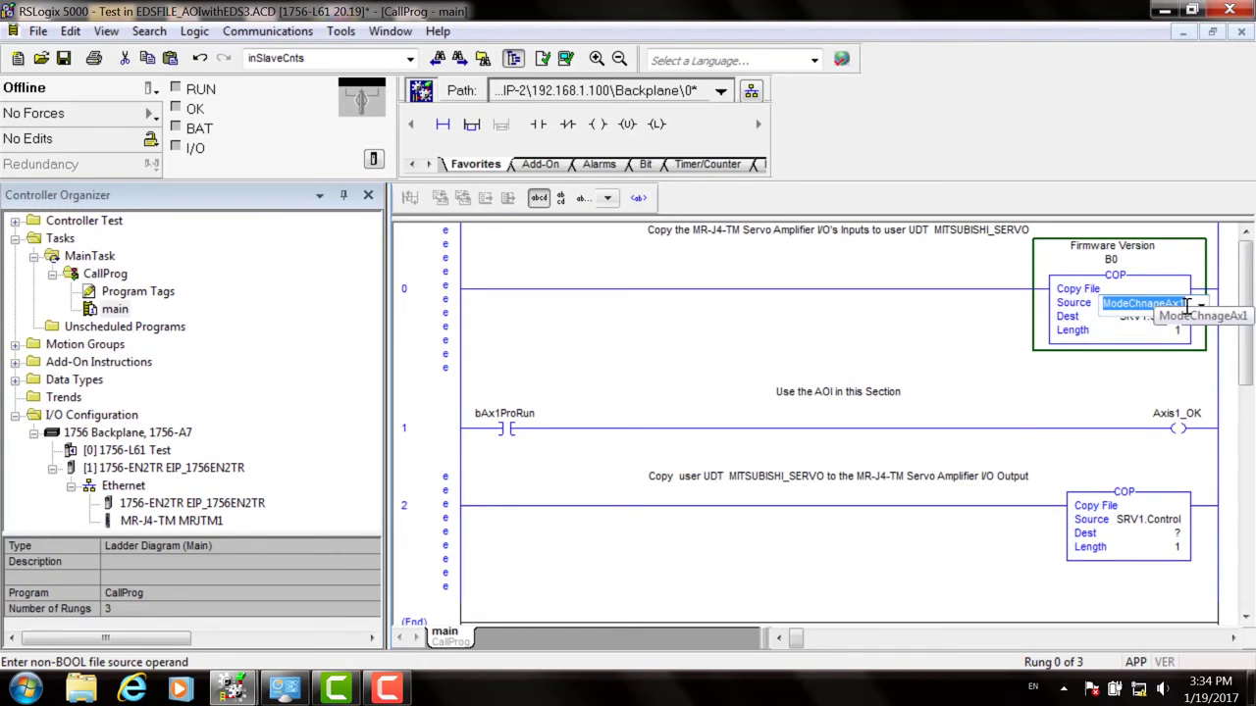
key(shift+Right)
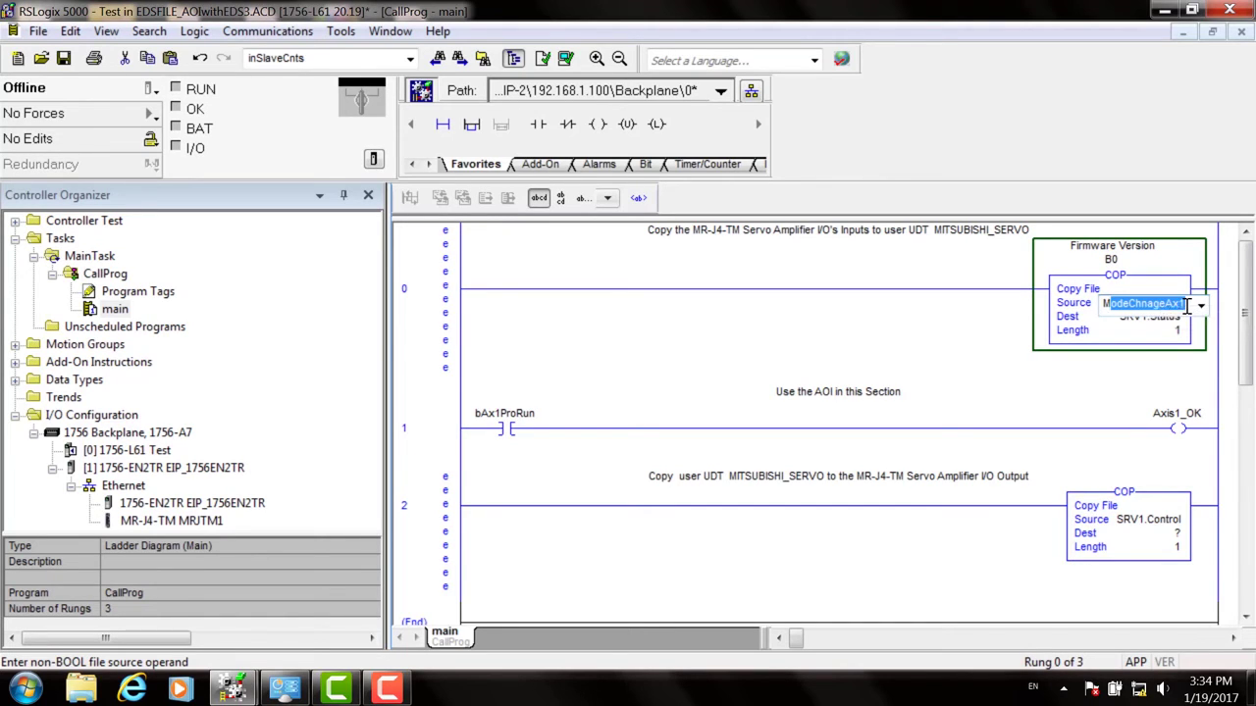
text(RJTM1:I)
key(End)
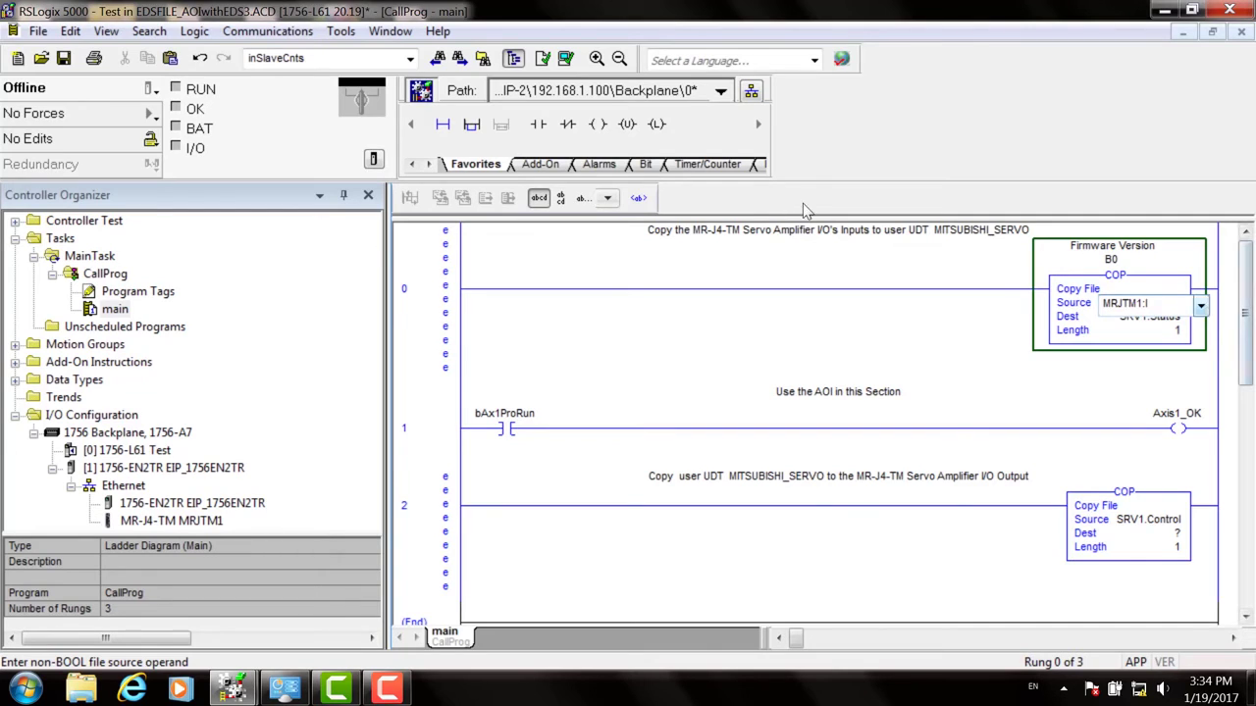
key(alt+Down)
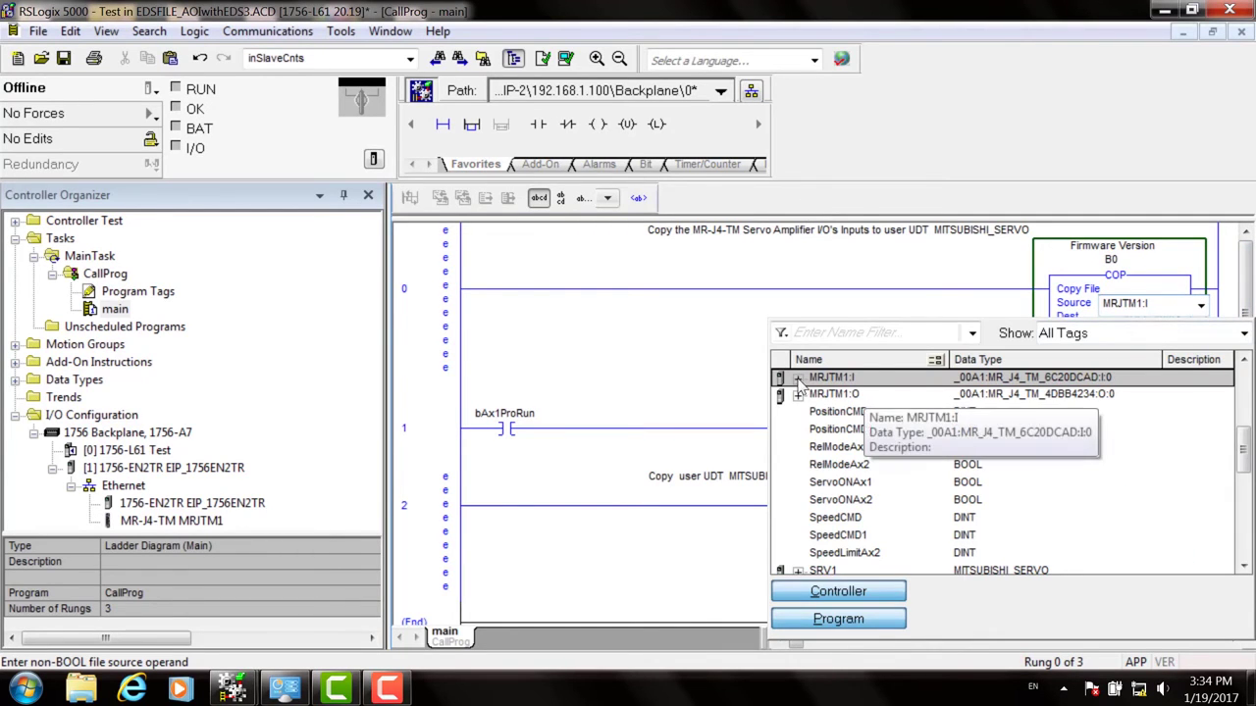
click(798, 378)
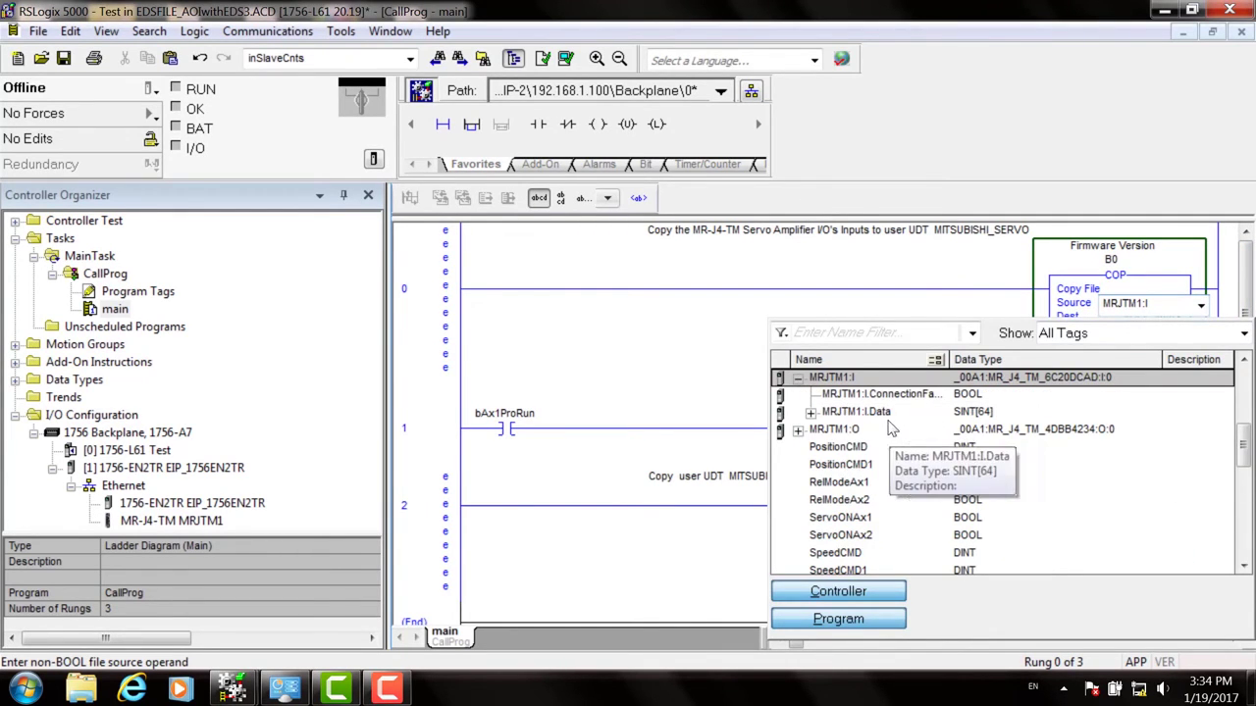
click(864, 412)
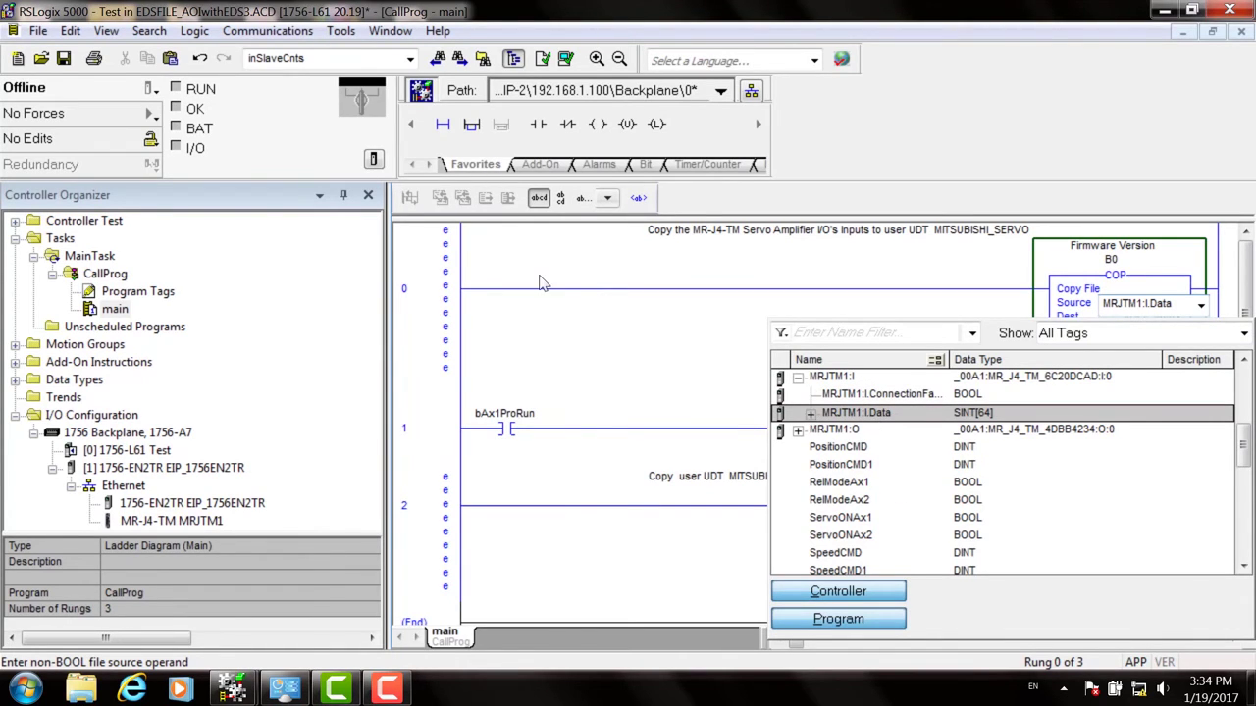
click(811, 413)
click(873, 432)
click(587, 296)
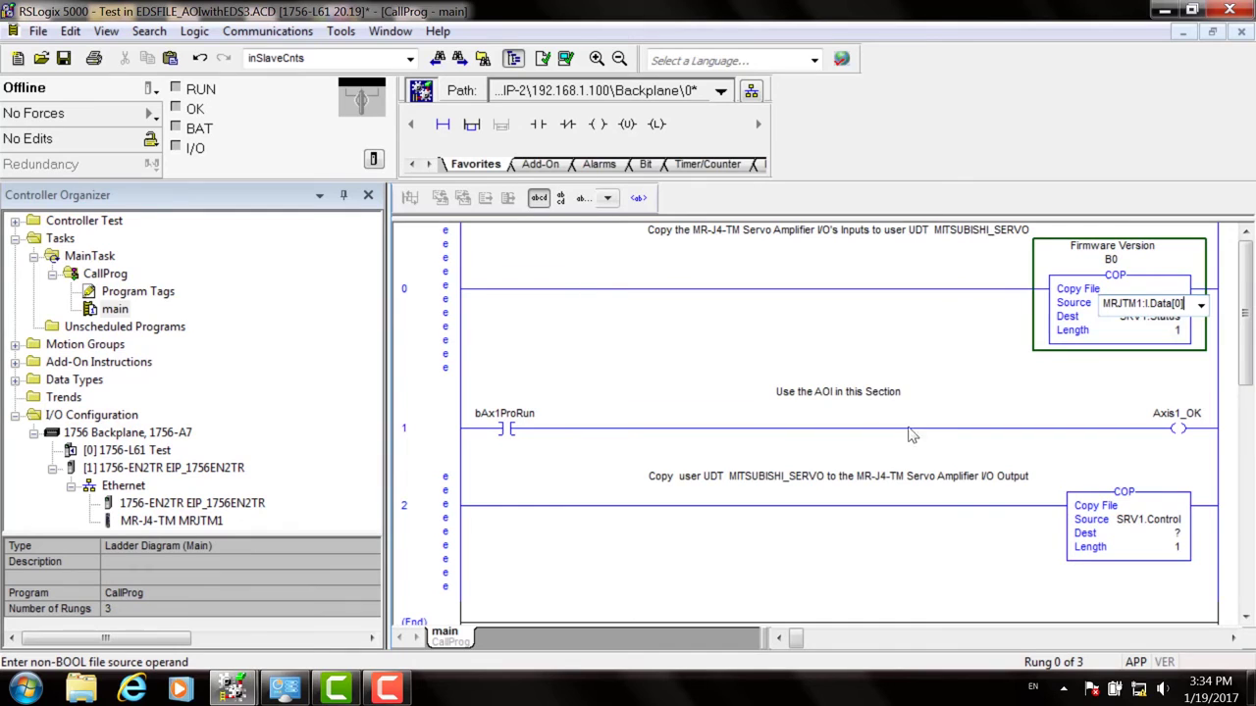
- Set rung 2 COP's Dest to MRJTM1:O, leaving Source SRV1.Control and Length 1
click(454, 421)
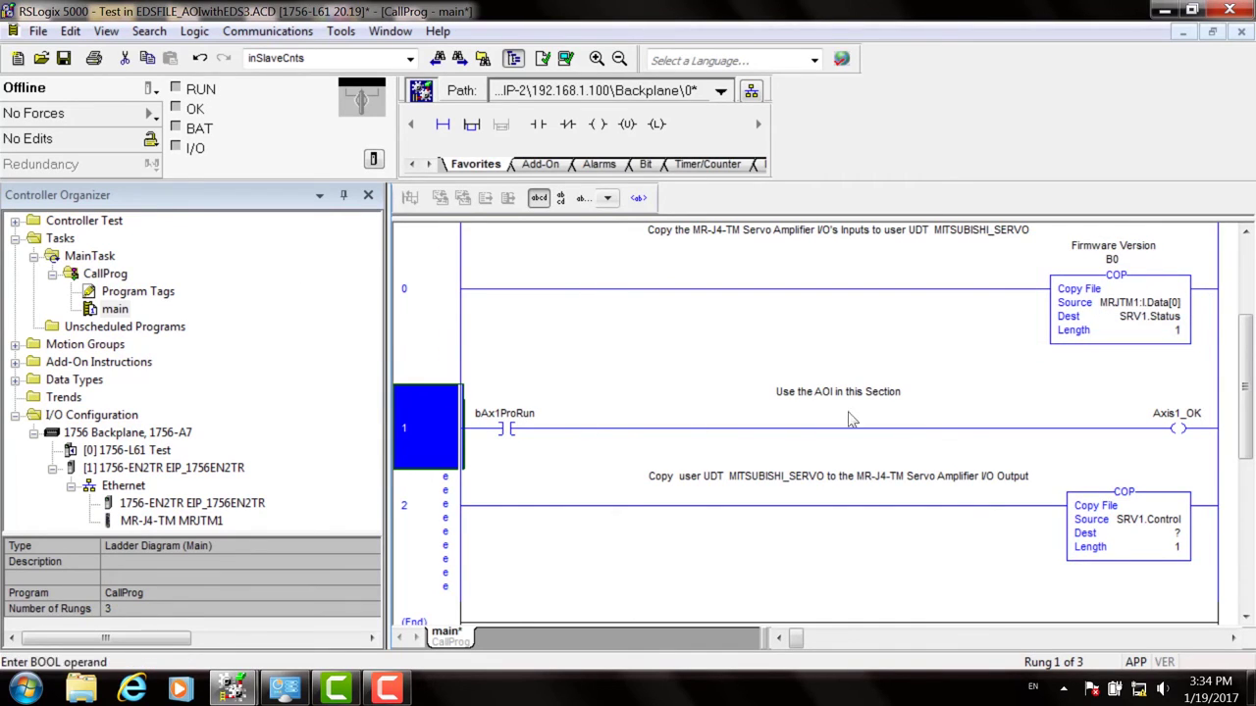
click(1143, 535)
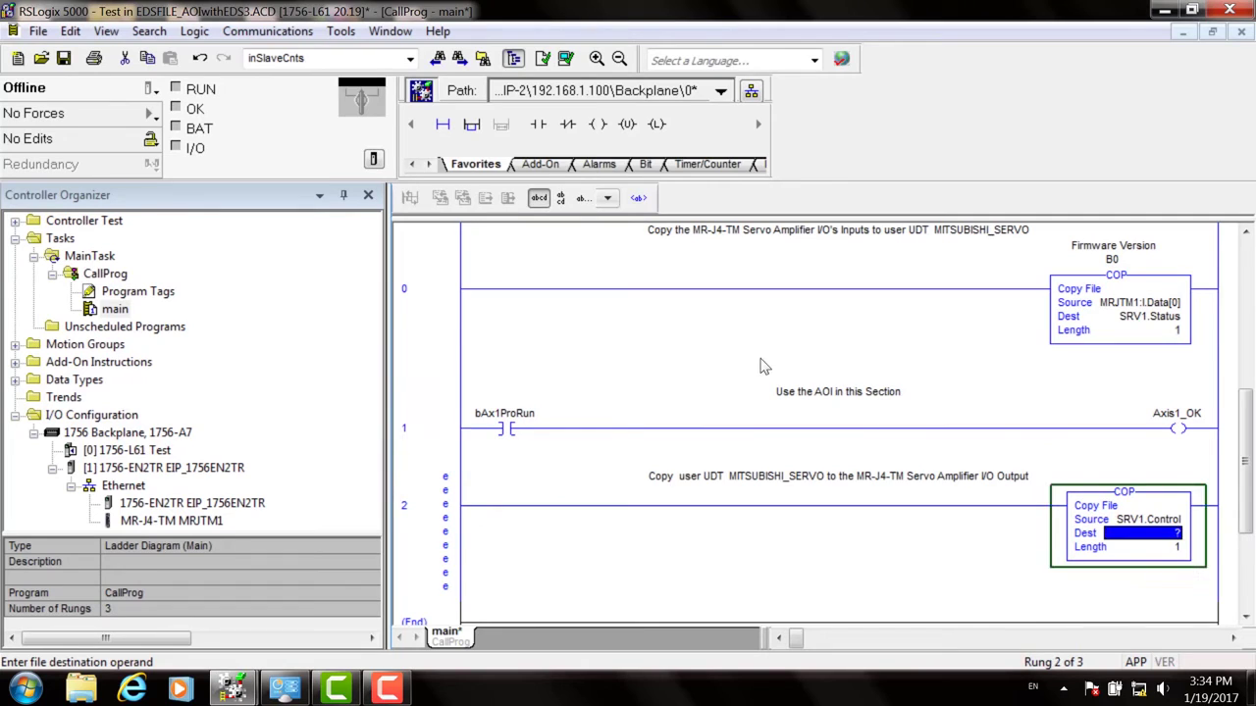
double_click(1160, 538)
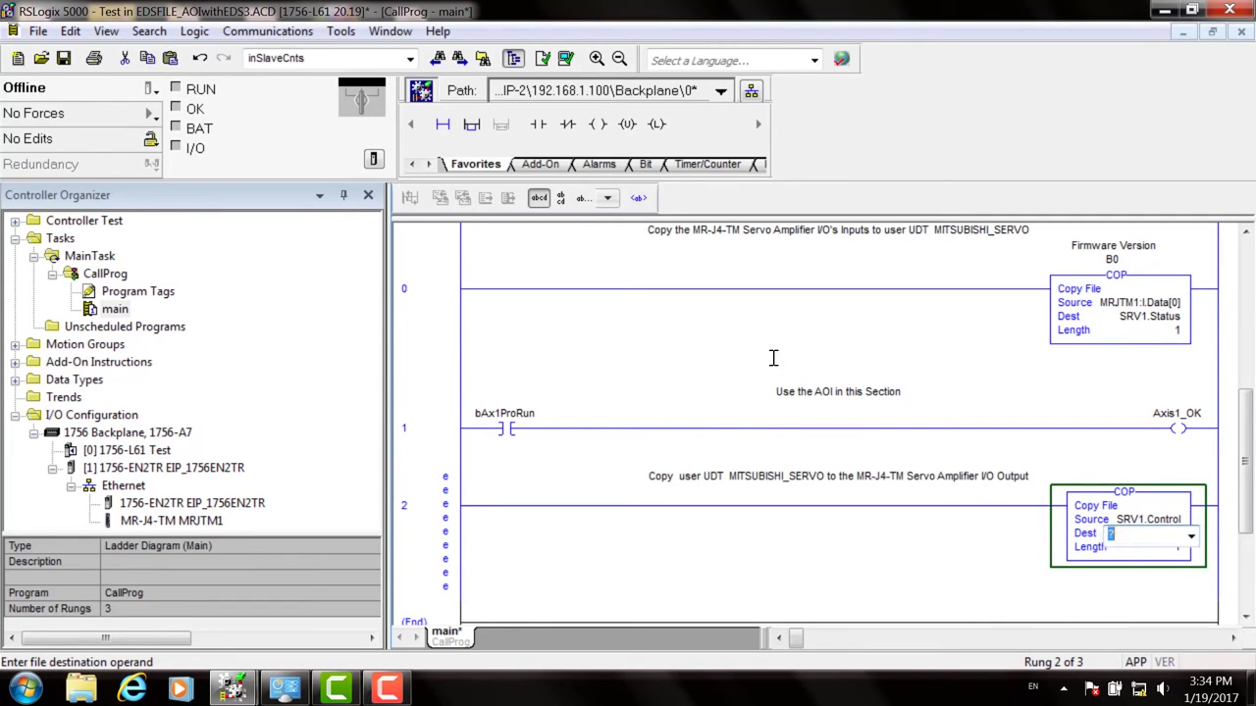
click(1190, 538)
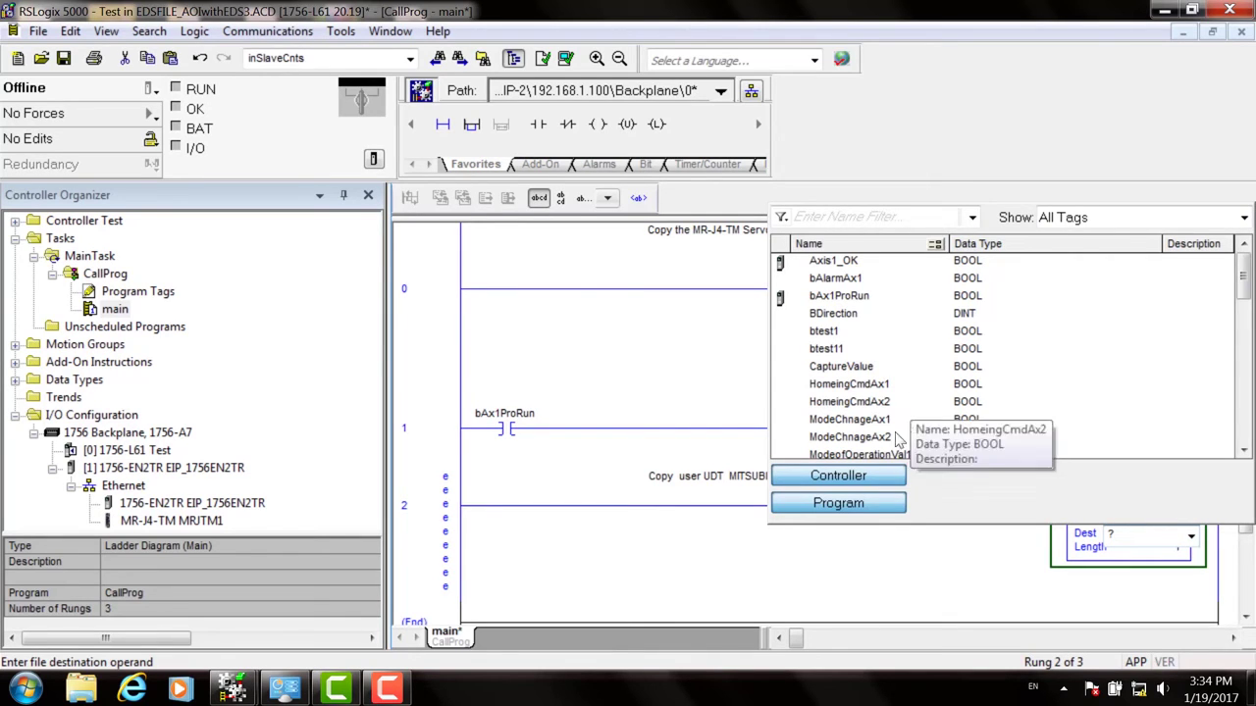
scroll(894, 432, down, 2)
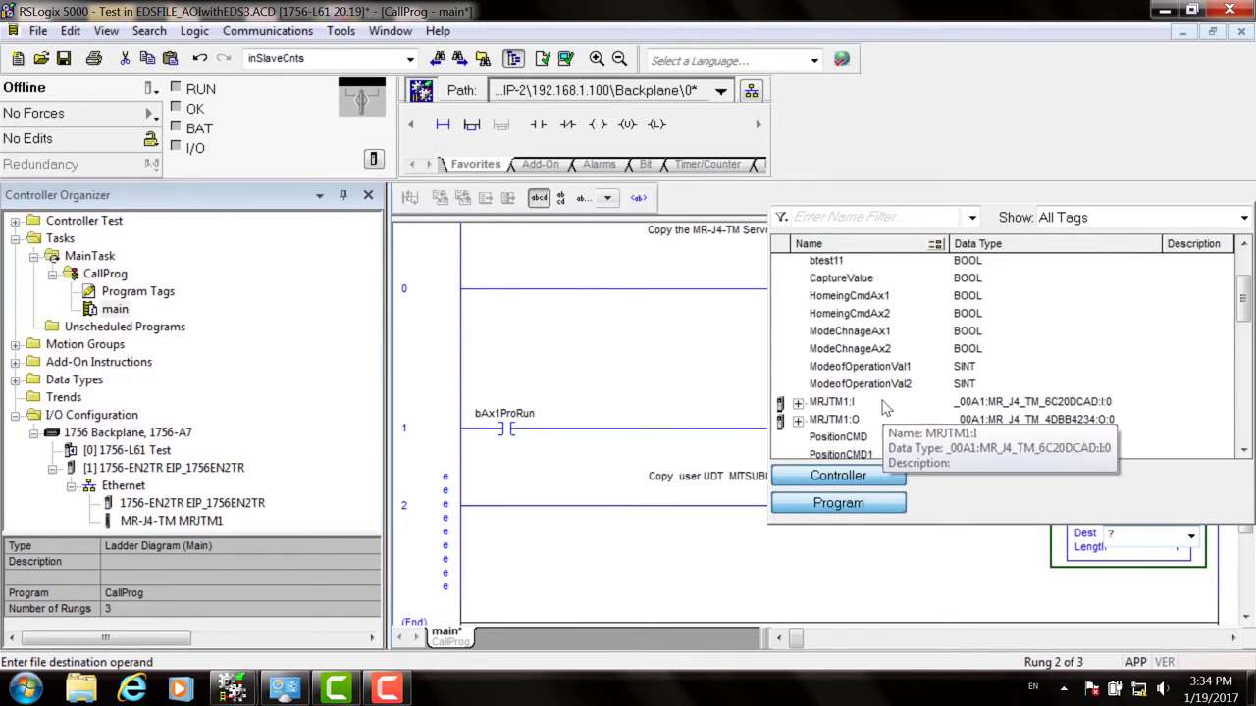
scroll(883, 407, down, 1)
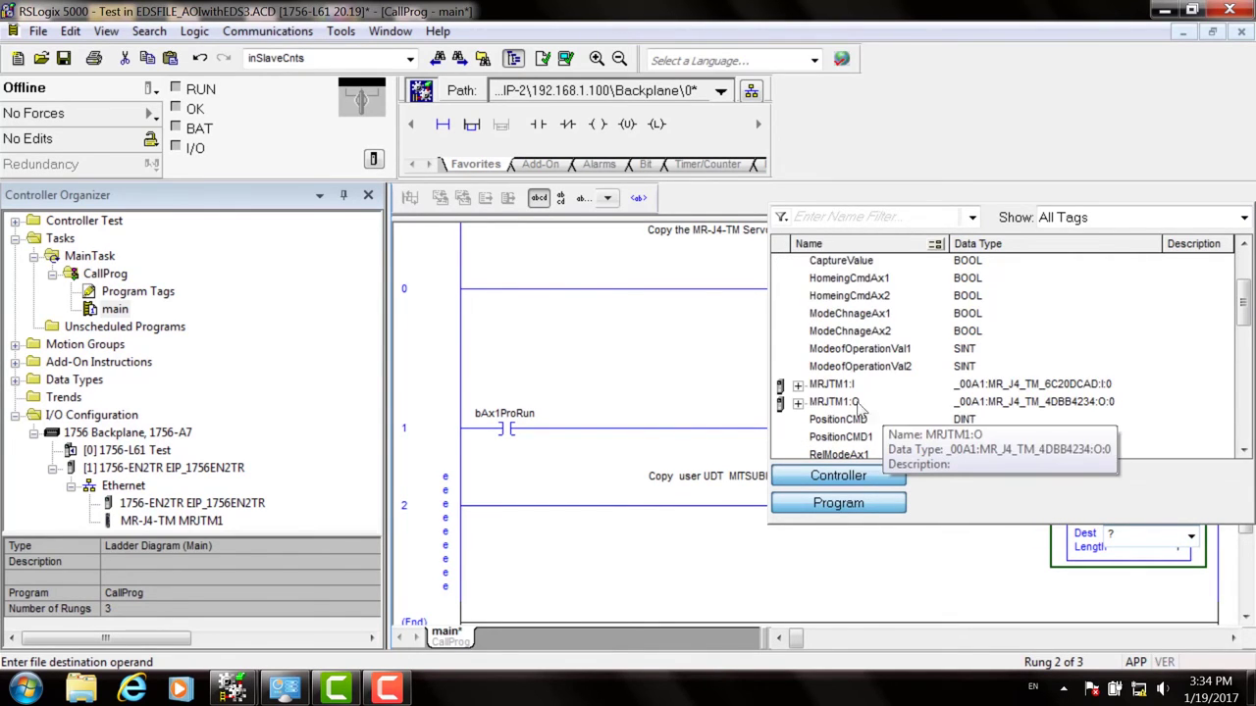
click(806, 404)
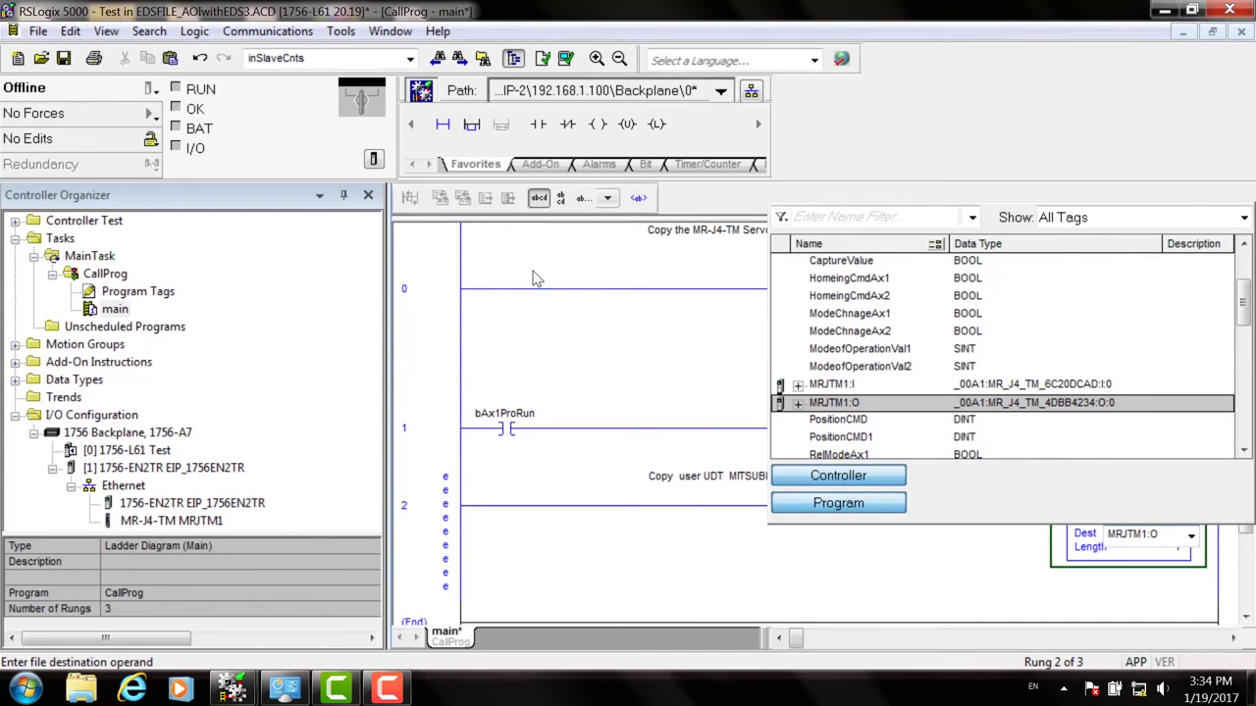
click(533, 279)
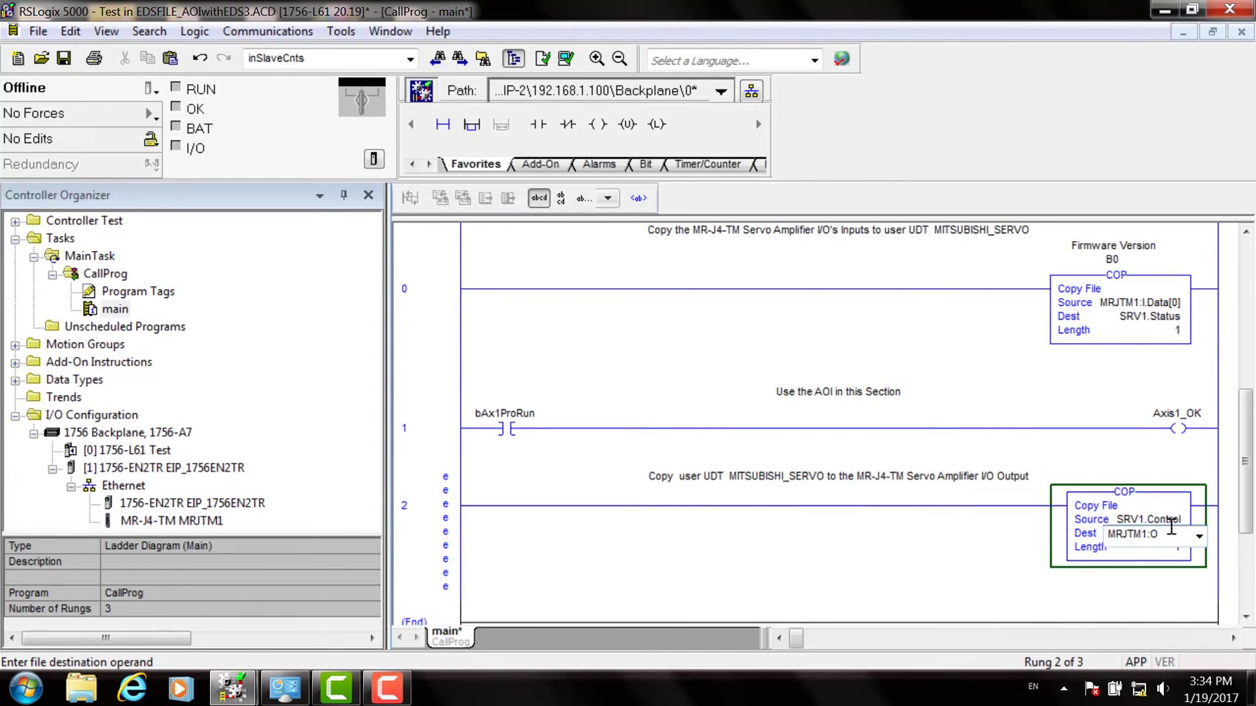
key(Return)
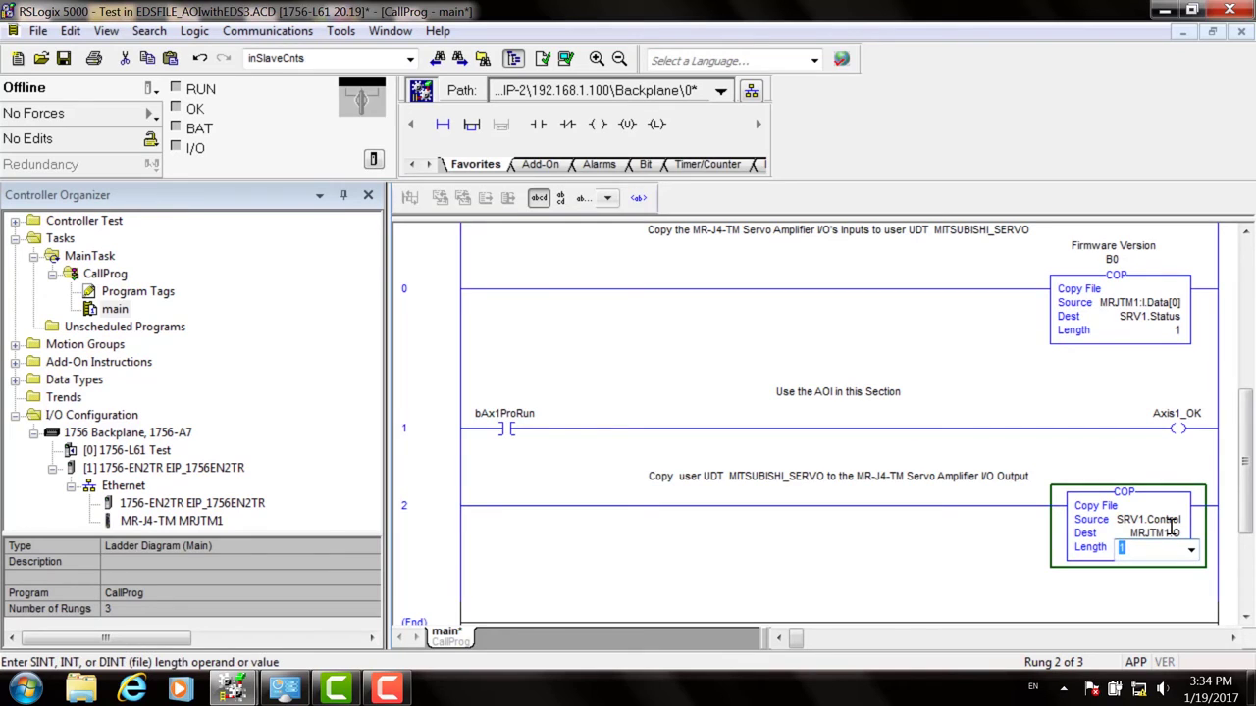
key(Return)
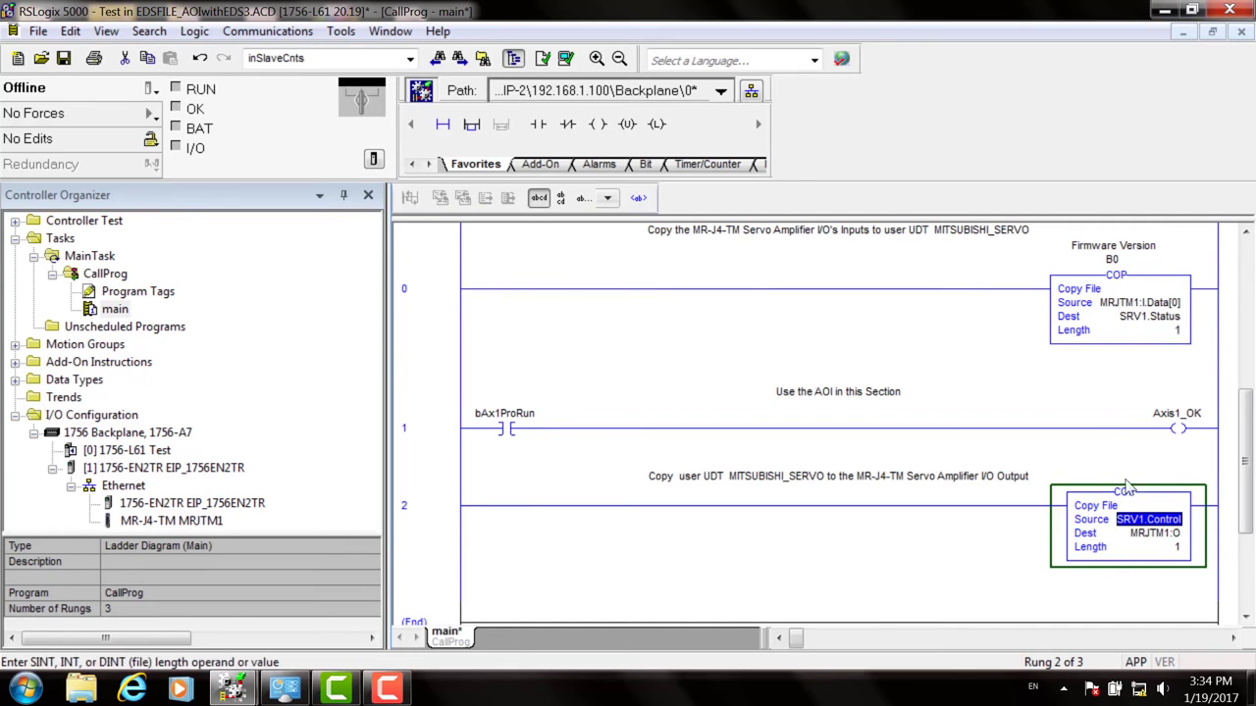
click(1114, 561)
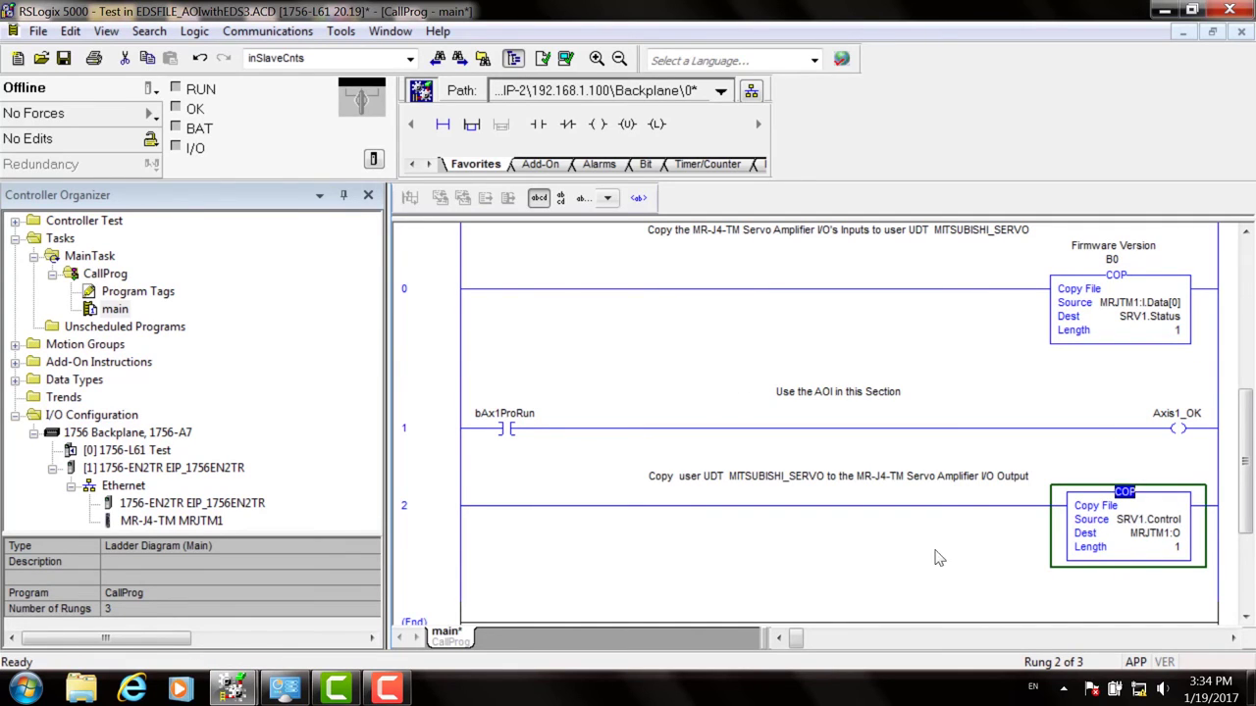